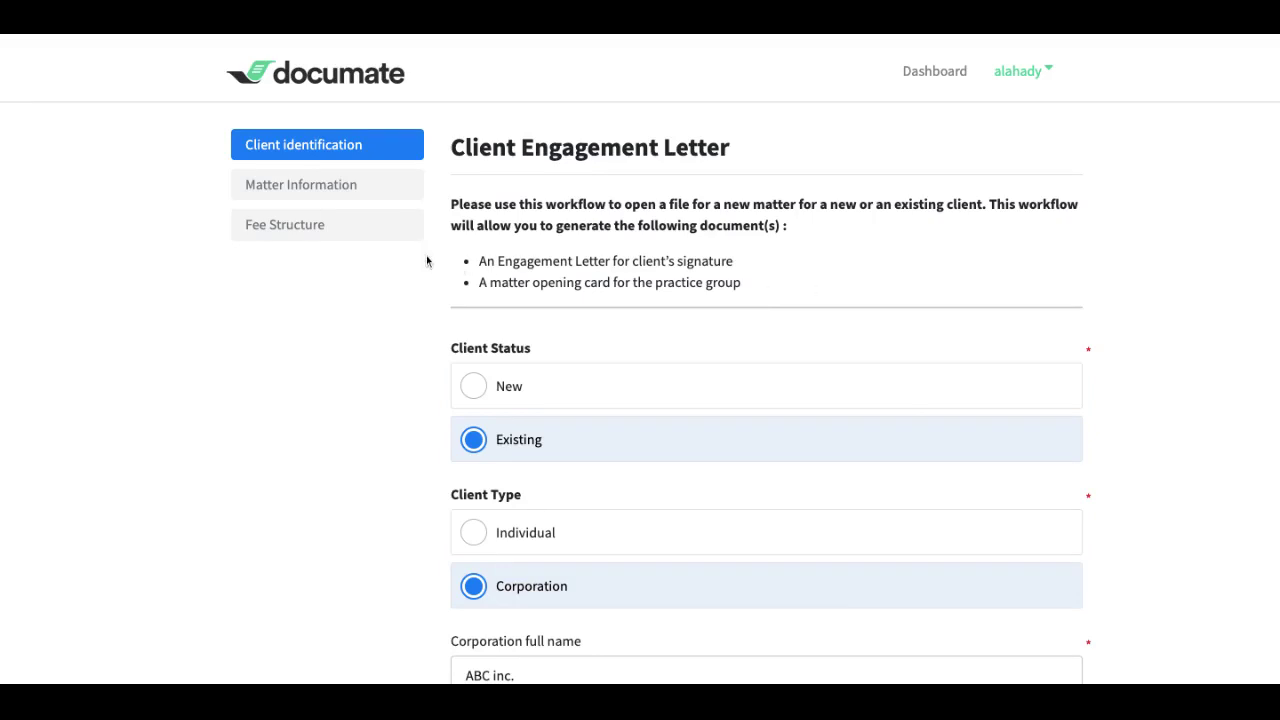
On the fee structure page, choose Hourly rate with a required retainer and highlight the retainer invoicing notice.
{"action": "left_click", "coordinate": [285, 228]}
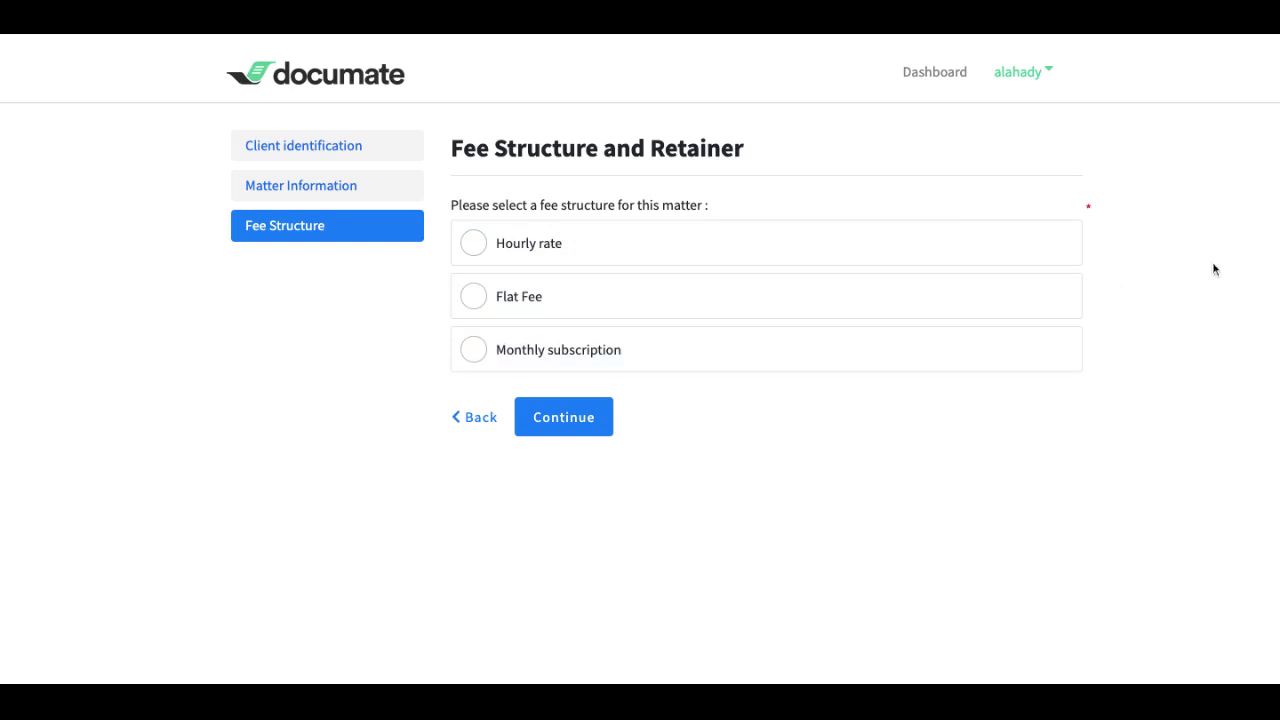
{"action": "left_click", "coordinate": [1057, 251]}
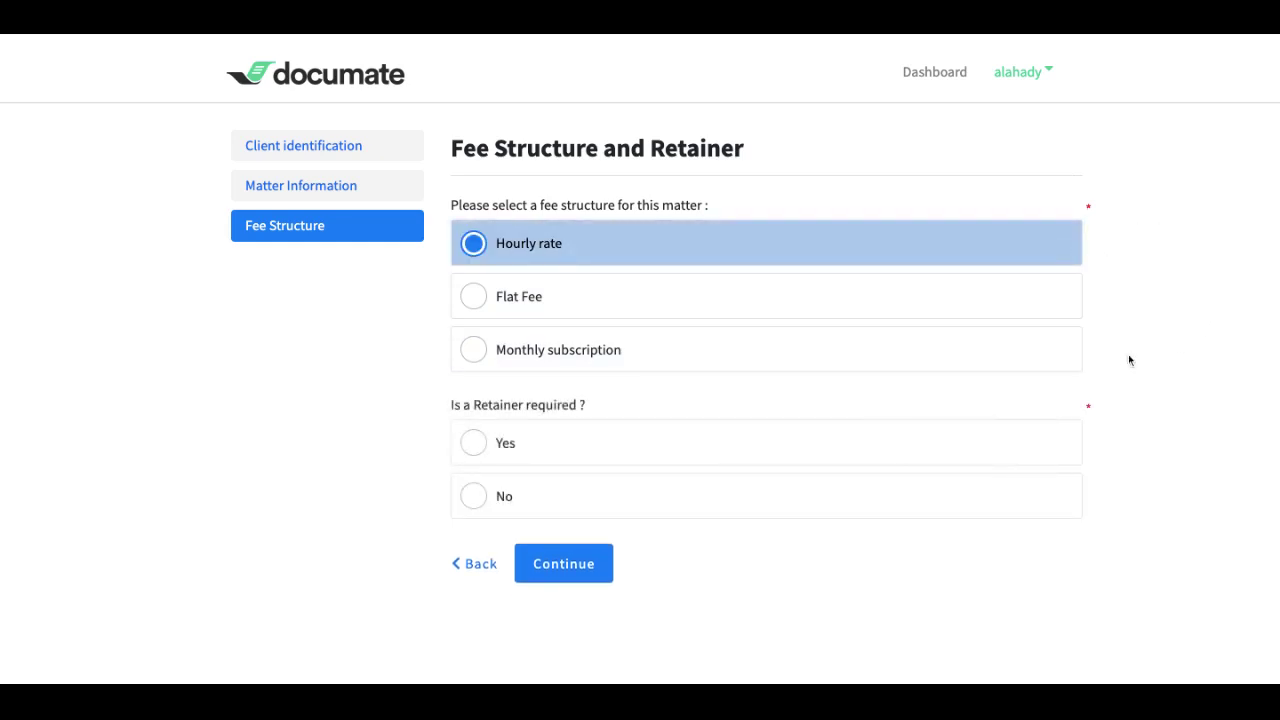
{"action": "left_click", "coordinate": [629, 445]}
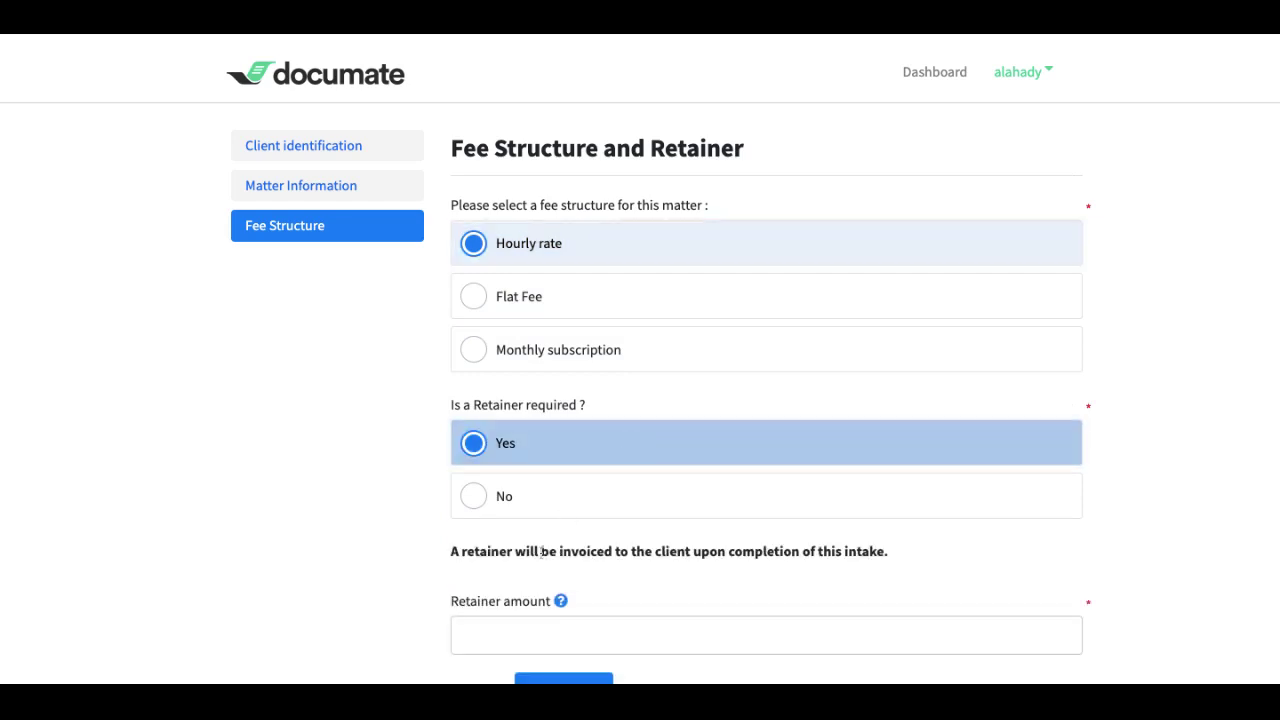
{"action": "triple_click", "coordinate": [541, 556]}
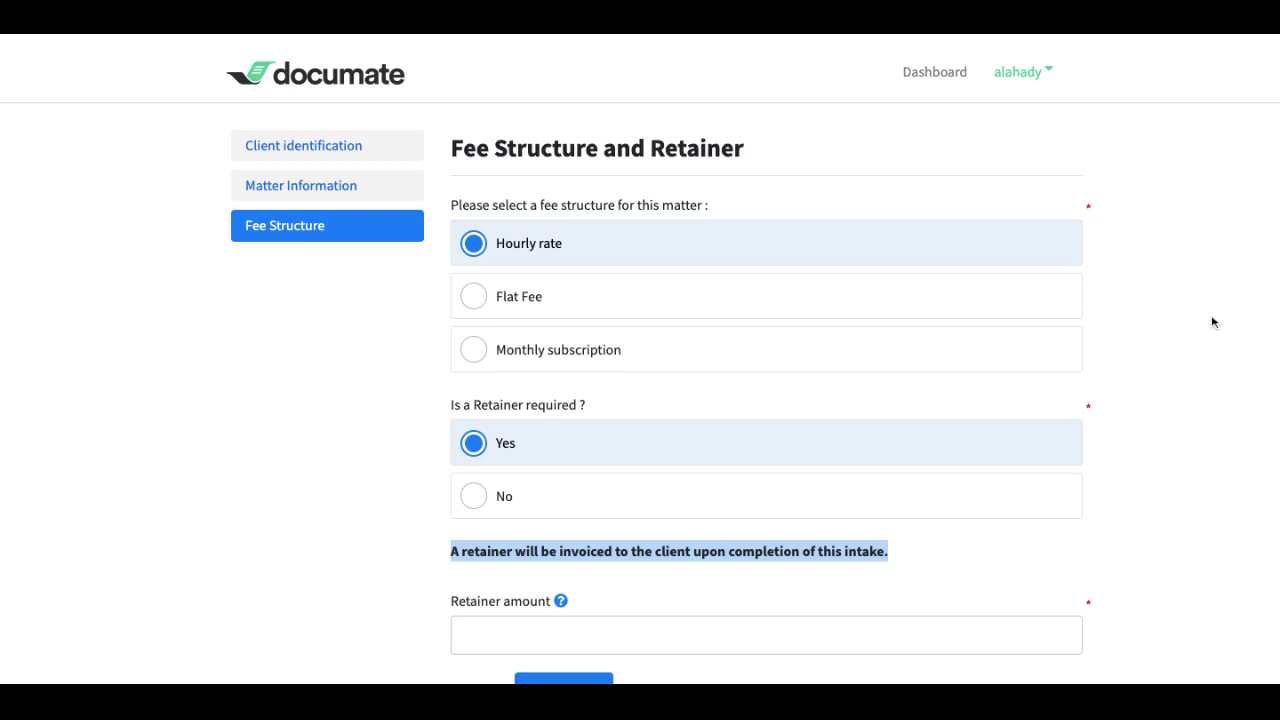
Switch the fee structure to Flat Fee, then Monthly subscription, and highlight the Stripe billing notice.
{"action": "left_click", "coordinate": [917, 309]}
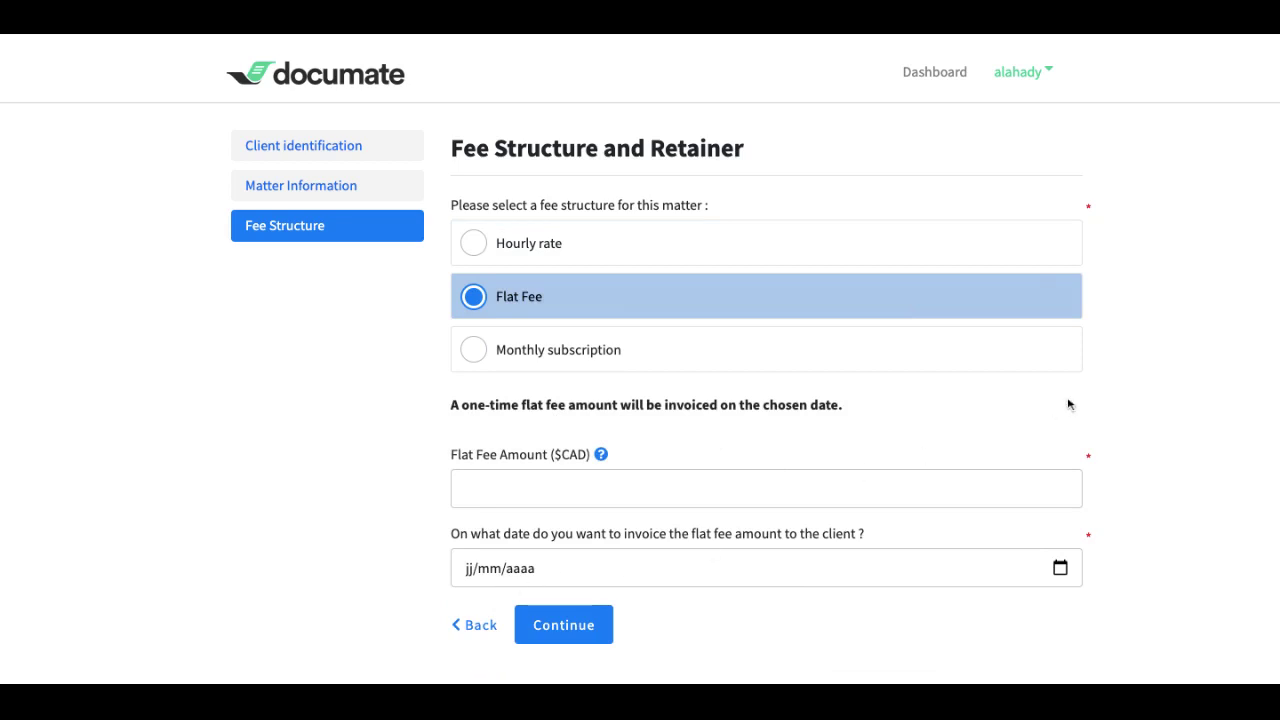
{"action": "left_click", "coordinate": [968, 365]}
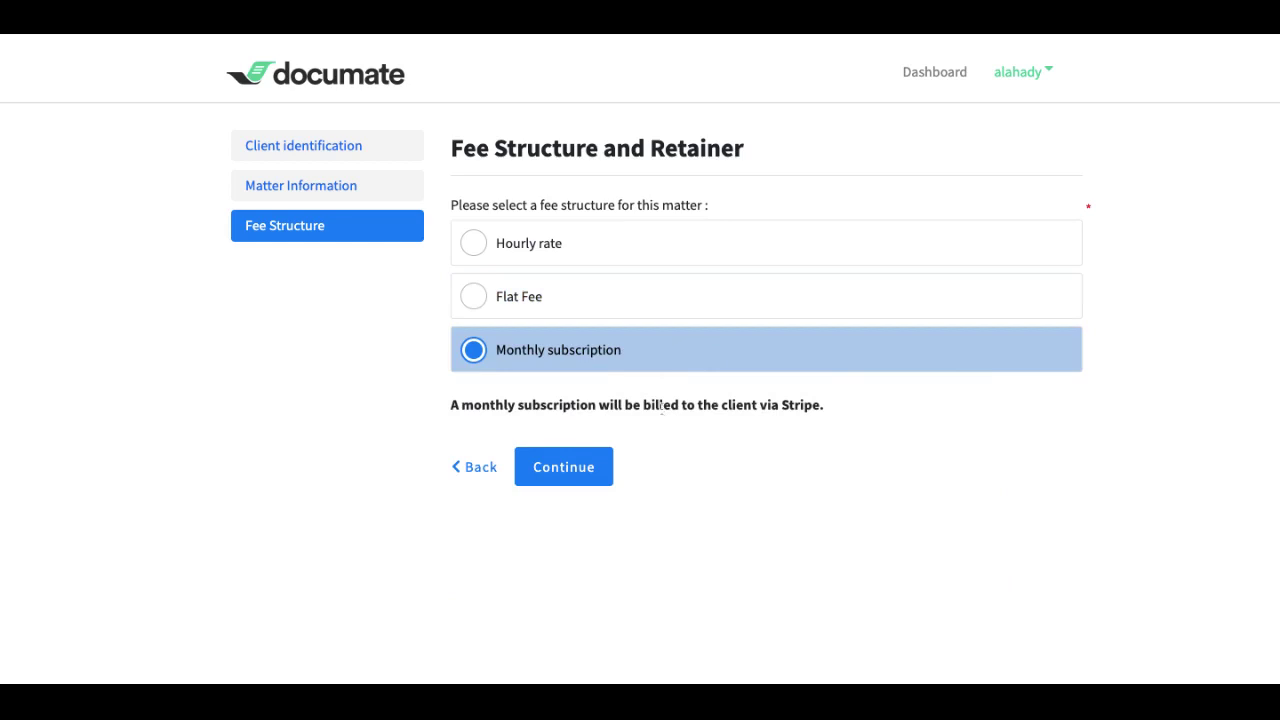
{"action": "triple_click", "coordinate": [661, 405]}
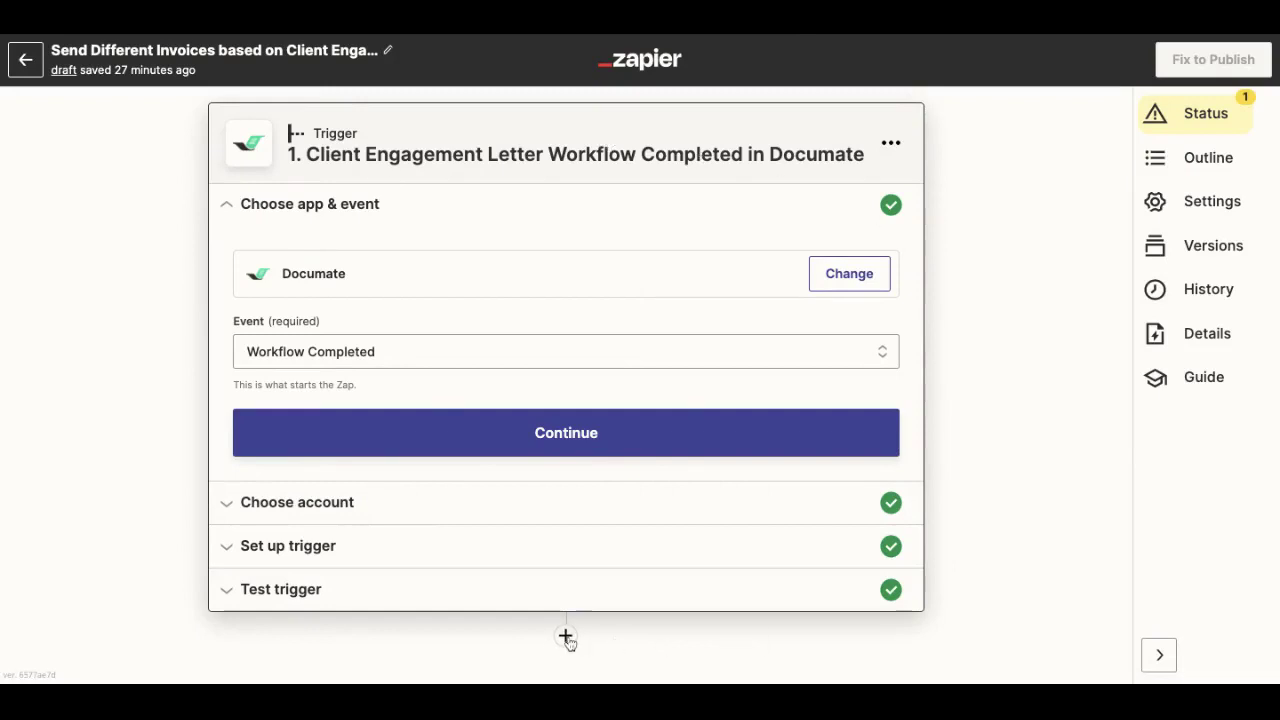
Insert a new action step directly below the Documate trigger.
{"action": "left_click", "coordinate": [566, 637]}
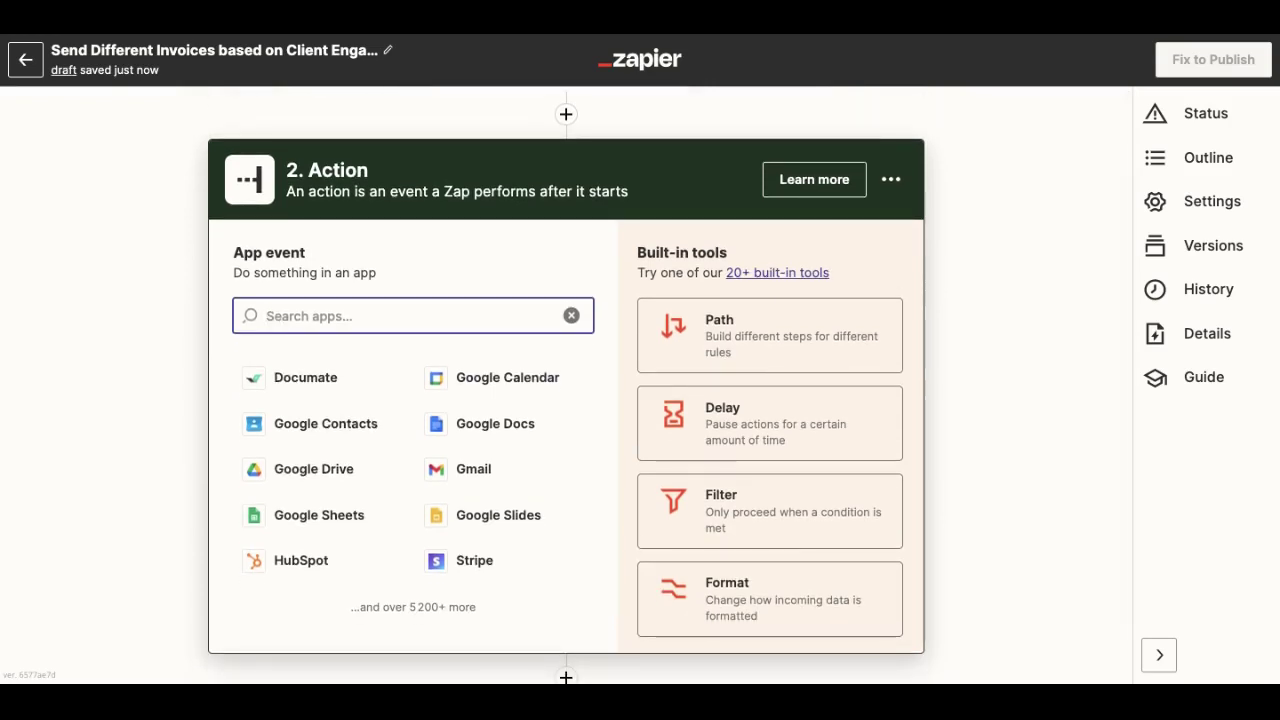
Make step 2 a Paths step and add Path C alongside Paths A and B.
{"action": "left_click", "coordinate": [797, 341]}
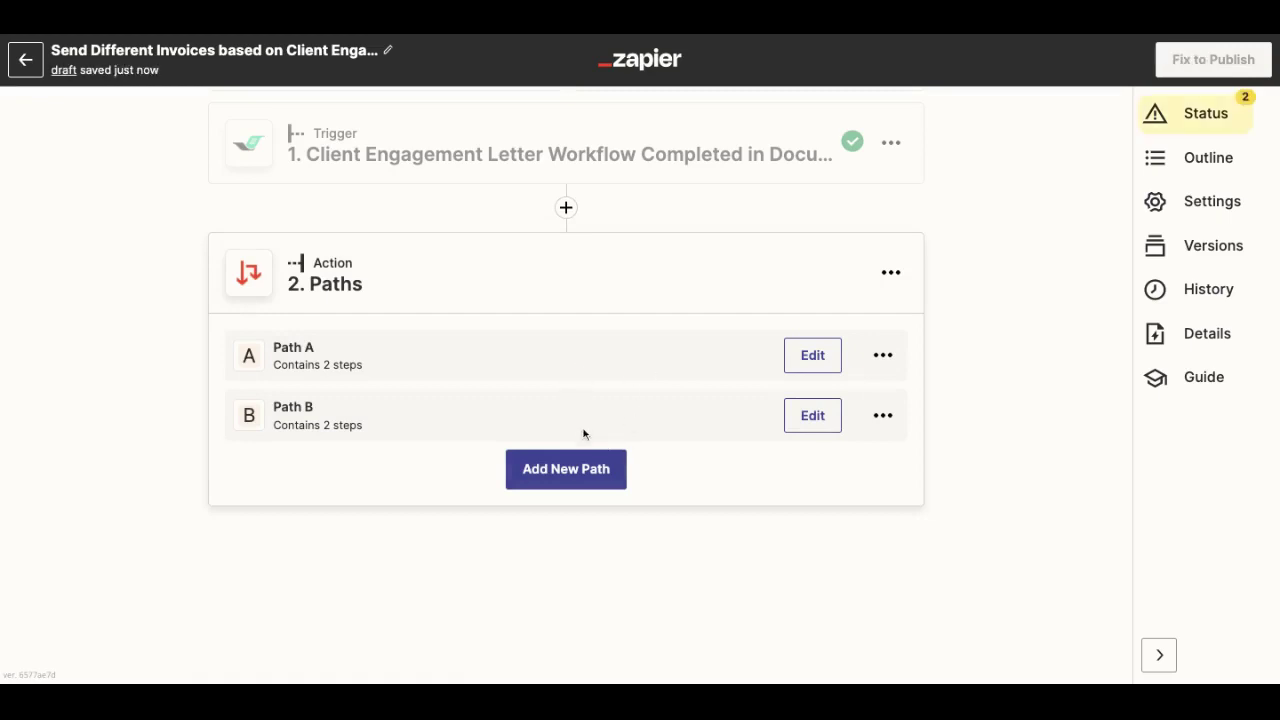
{"action": "left_click", "coordinate": [556, 485]}
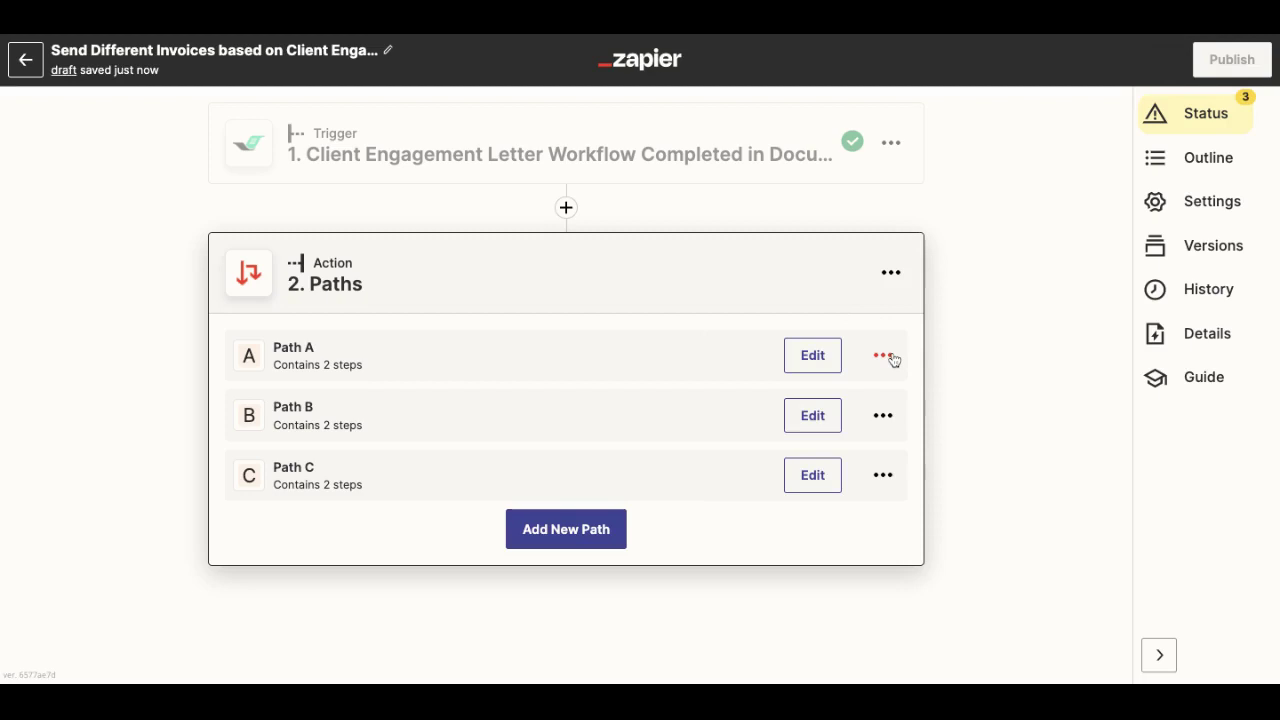
{"action": "left_click", "coordinate": [883, 356]}
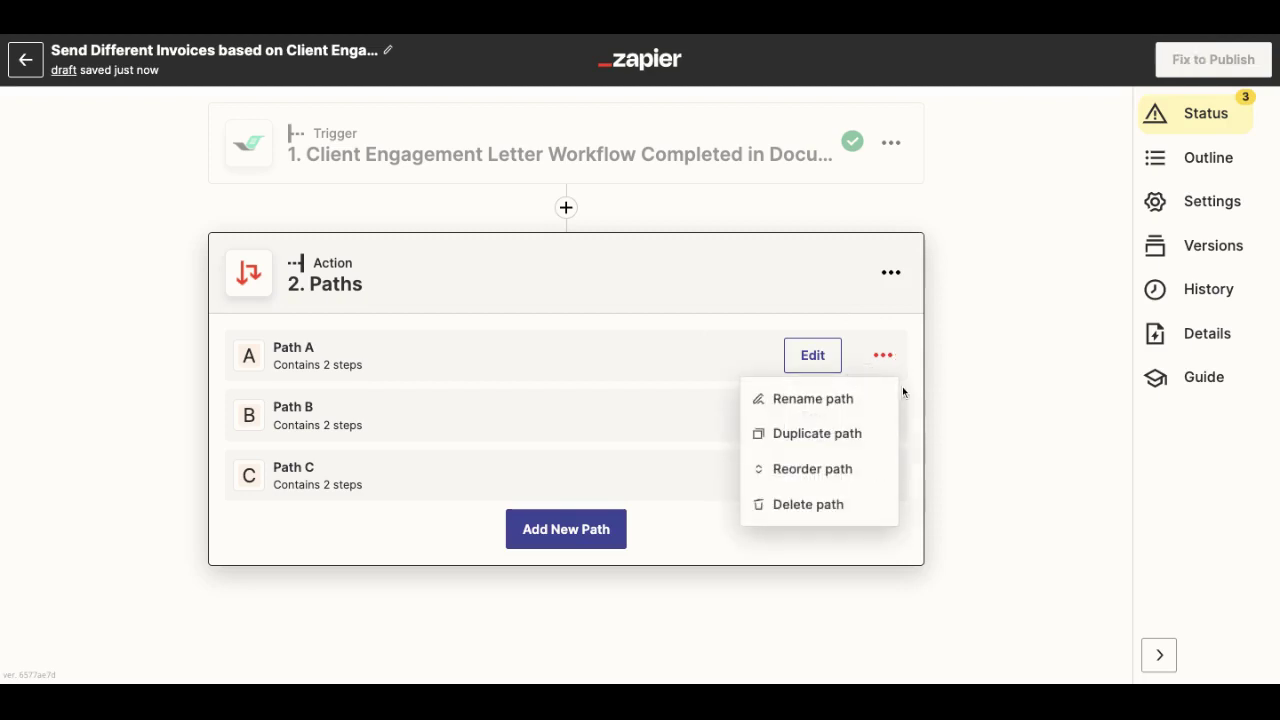
Start renaming Path A to Hourly Rate - Invoicing Retainer.
{"action": "left_click", "coordinate": [787, 402]}
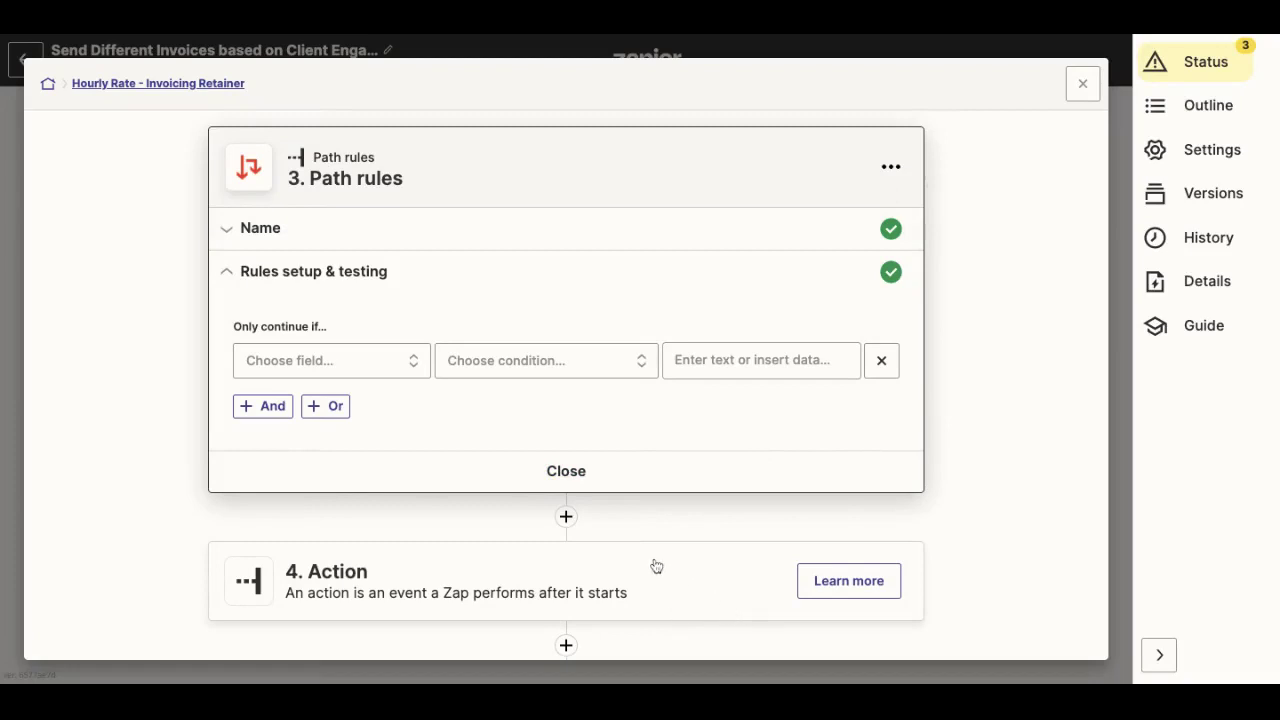
Add the rule Data Feestructure (Text) exactly matches 'Hourly rate', then start a second AND condition.
{"action": "left_click", "coordinate": [372, 373]}
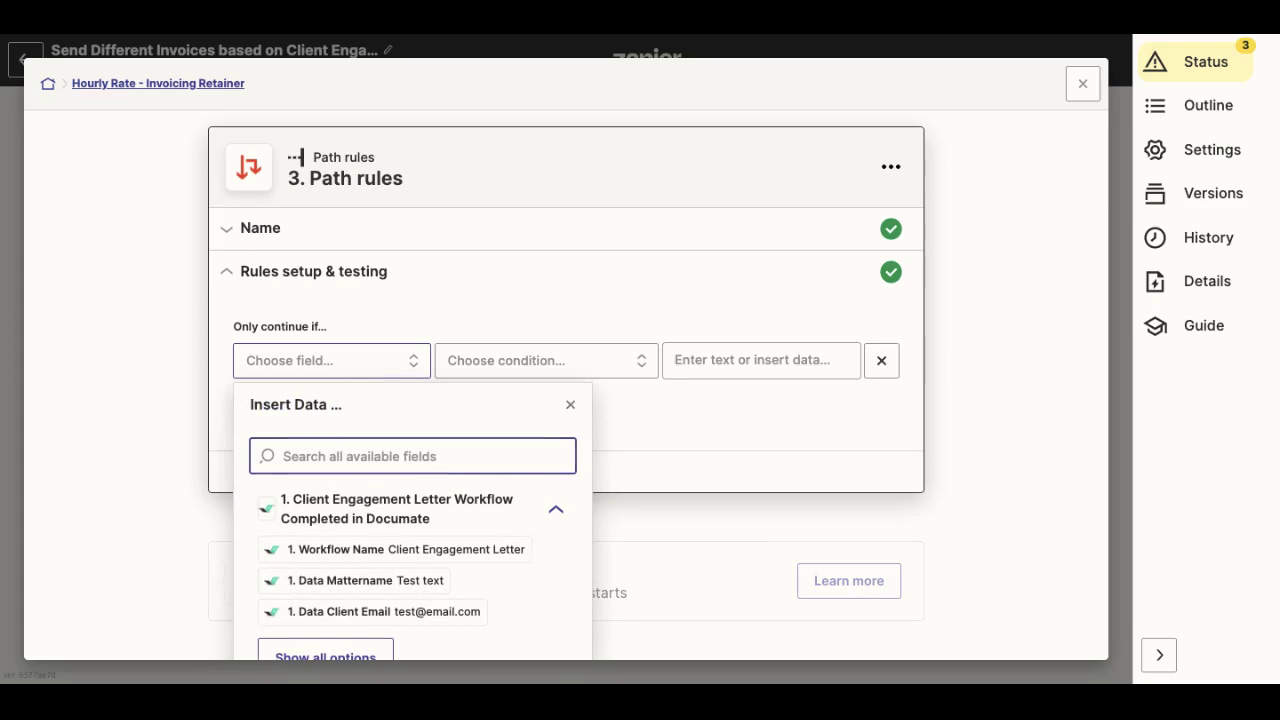
{"action": "type", "text": "fee"}
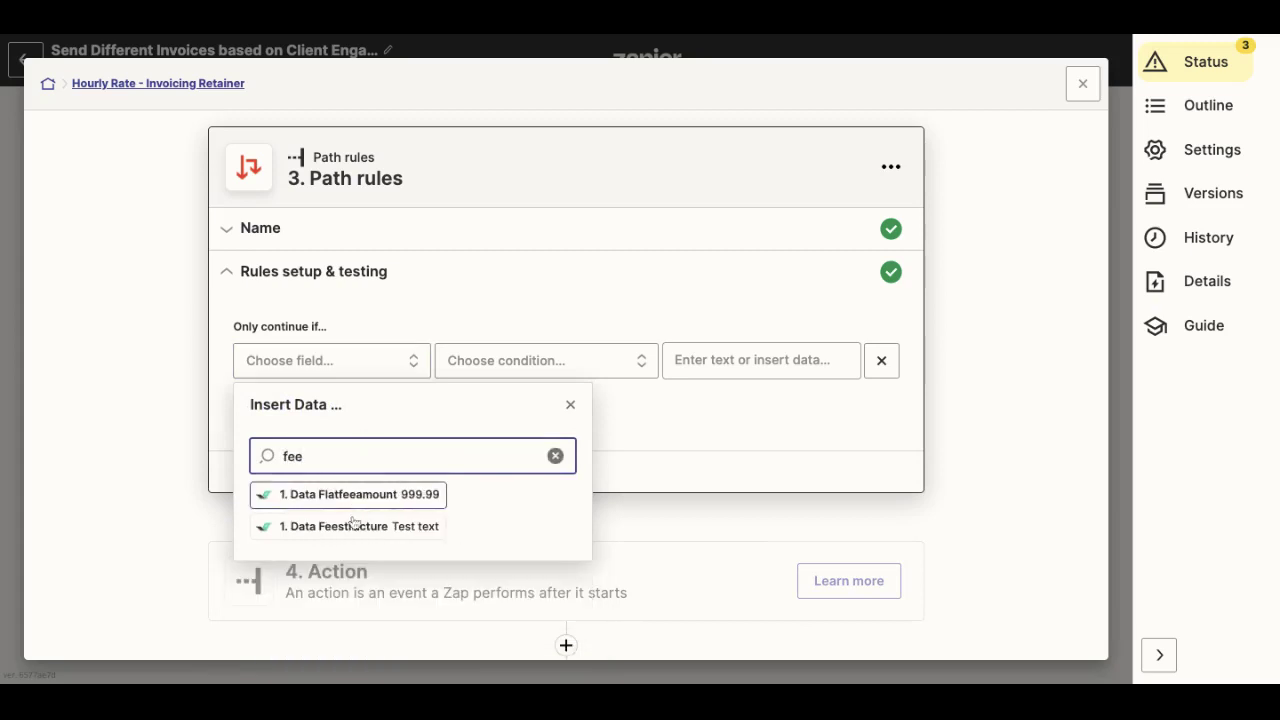
{"action": "left_click", "coordinate": [353, 531]}
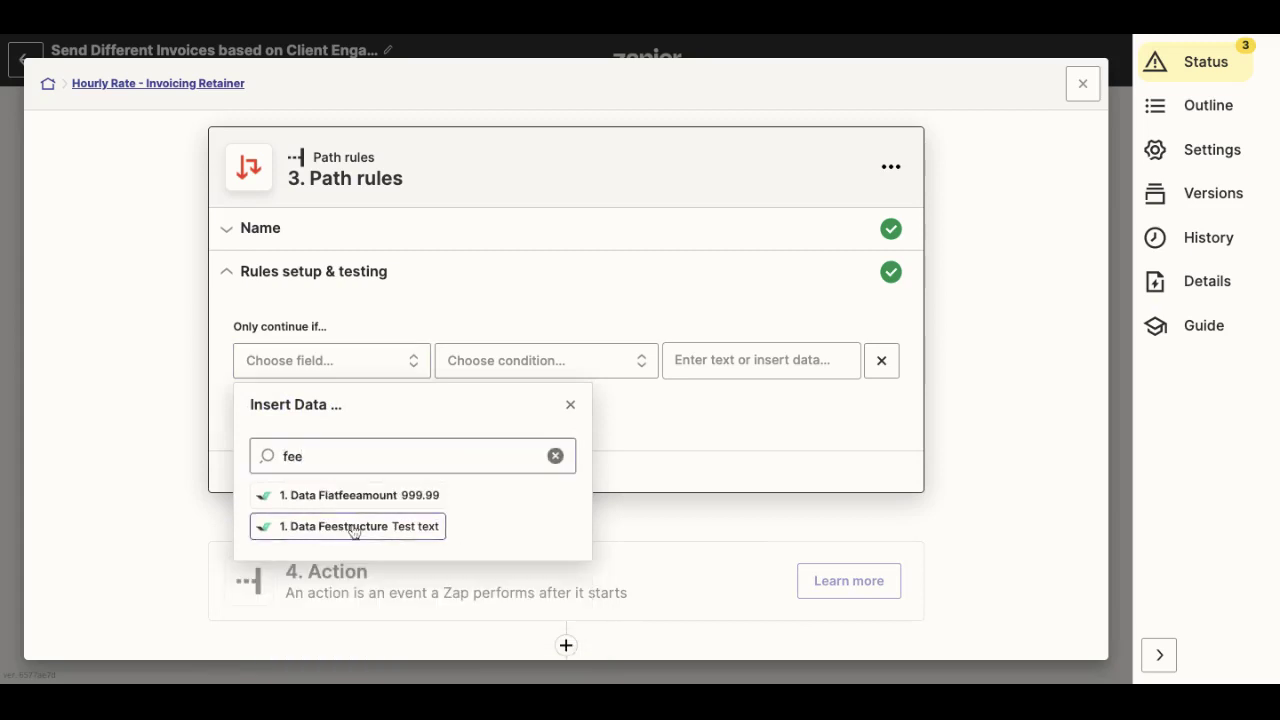
{"action": "left_click", "coordinate": [535, 375]}
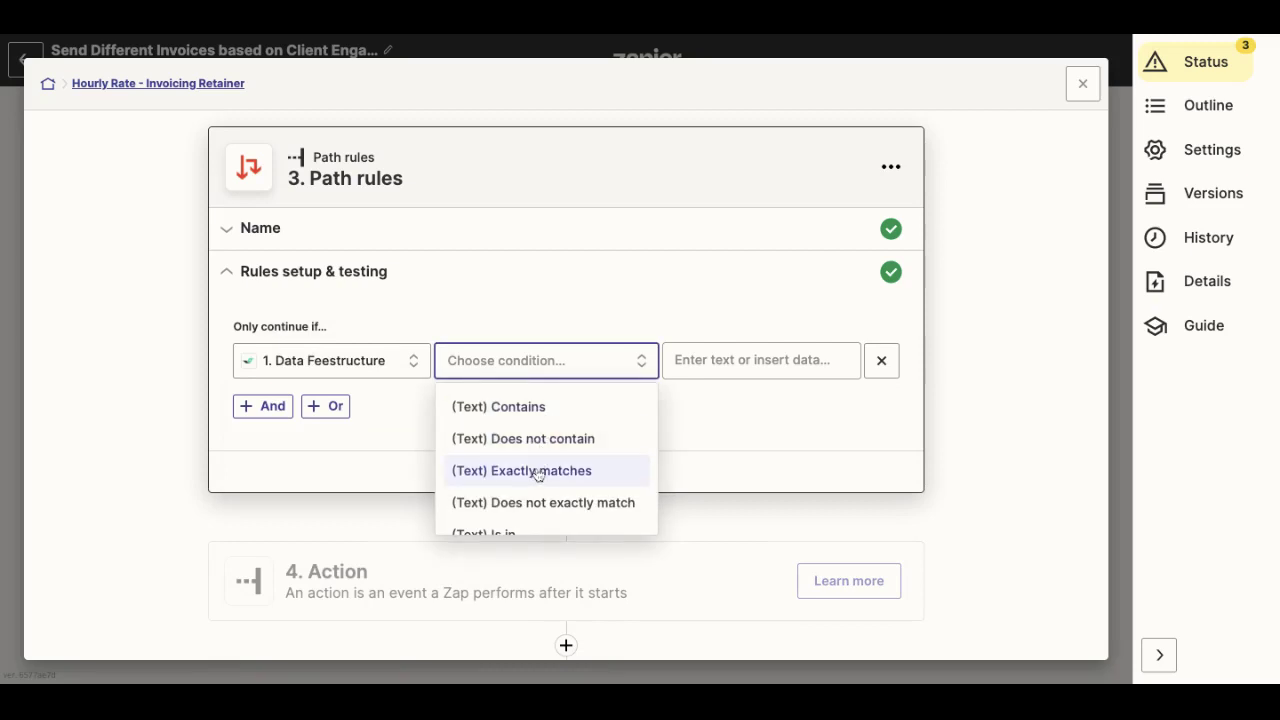
{"action": "left_click", "coordinate": [722, 362]}
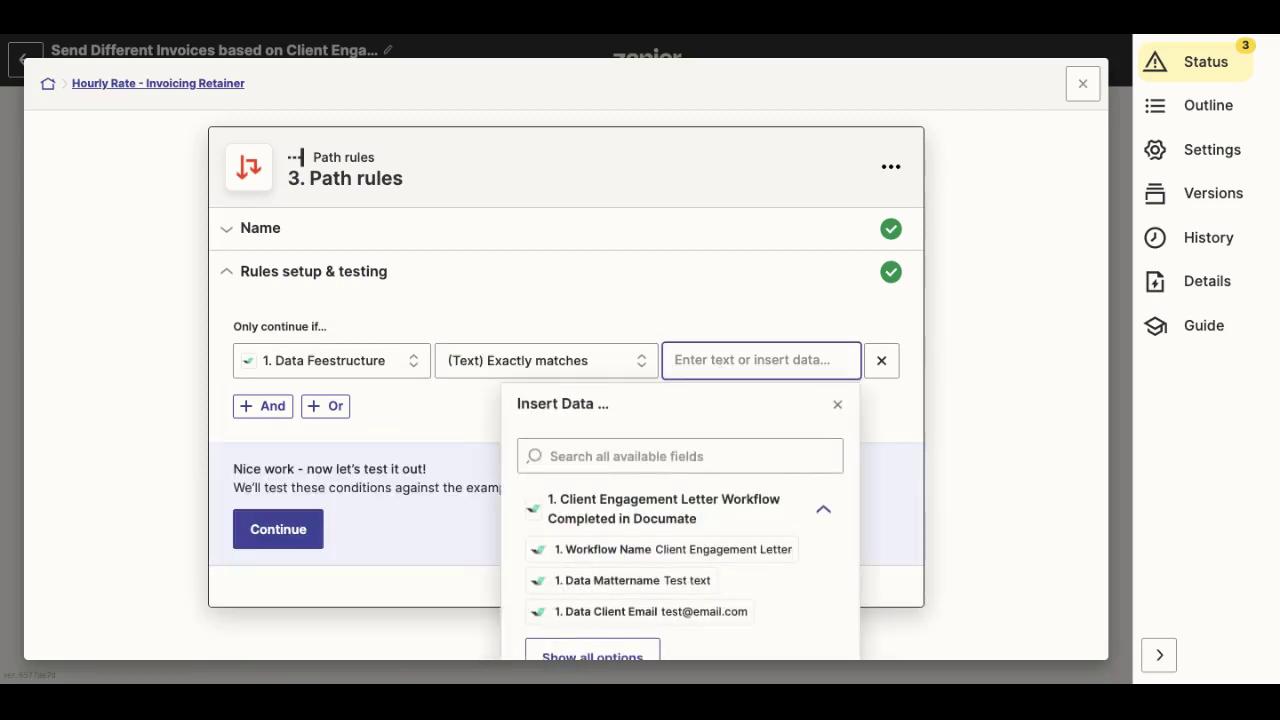
{"action": "type", "text": "Hourly rate"}
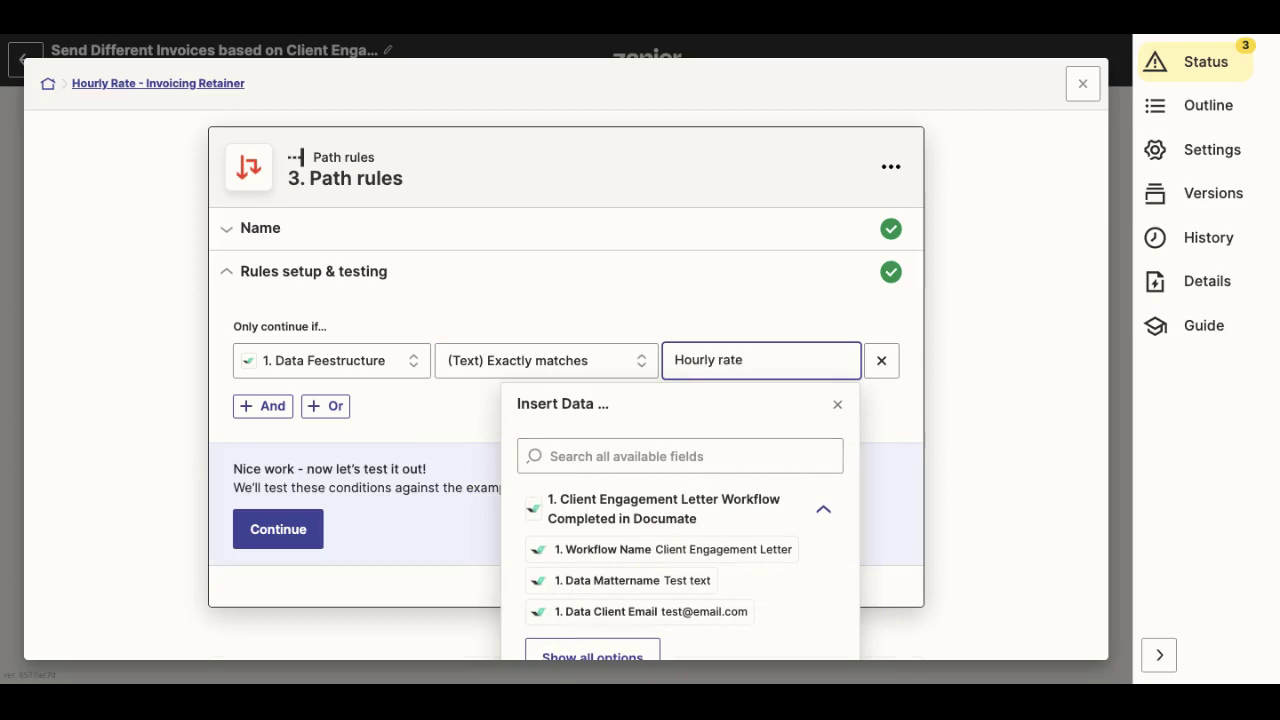
{"action": "left_click", "coordinate": [263, 408]}
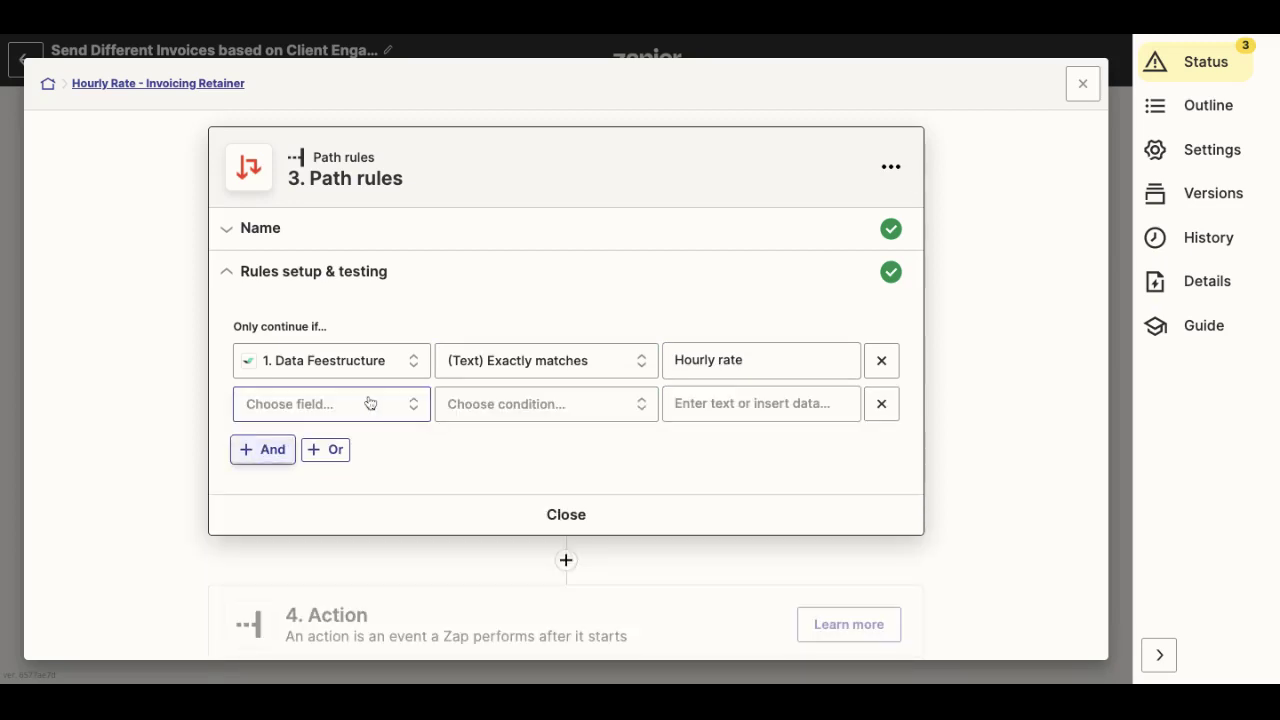
Set the second rule to Data Retainer (Boolean) is true.
{"action": "left_click", "coordinate": [369, 410]}
{"action": "type", "text": "re"}
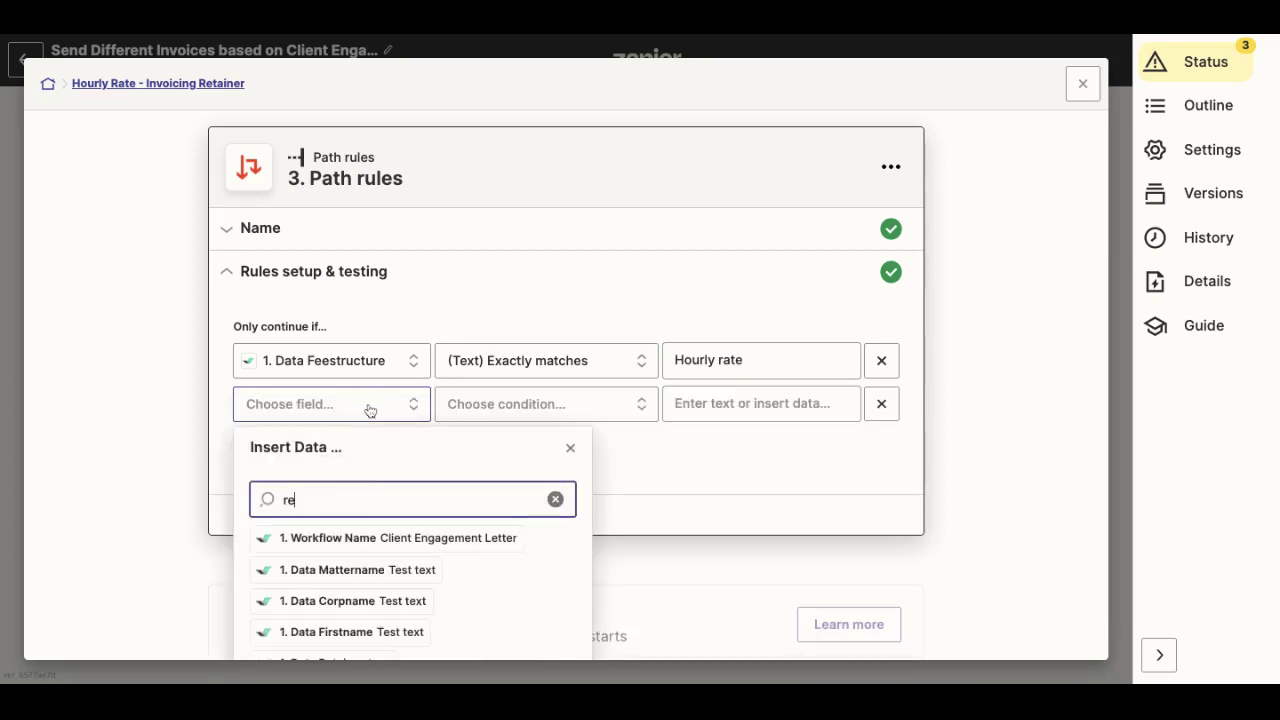
{"action": "type", "text": "tai"}
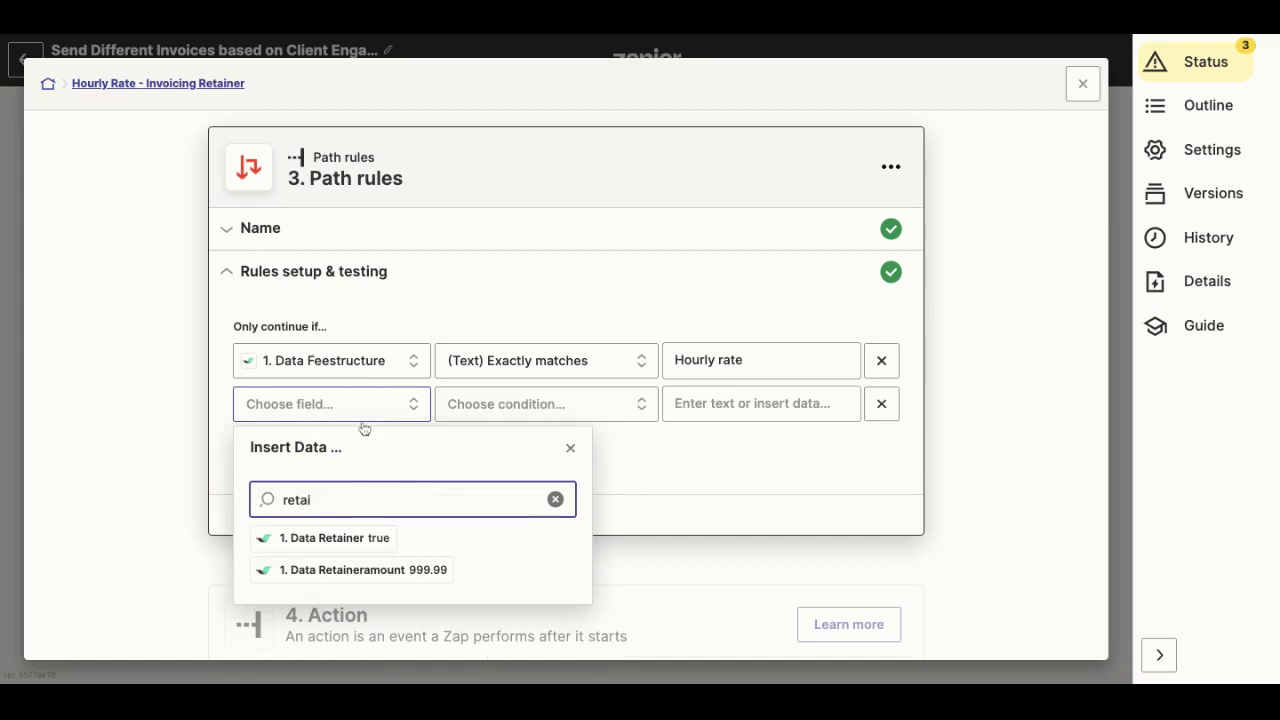
{"action": "left_click", "coordinate": [329, 541]}
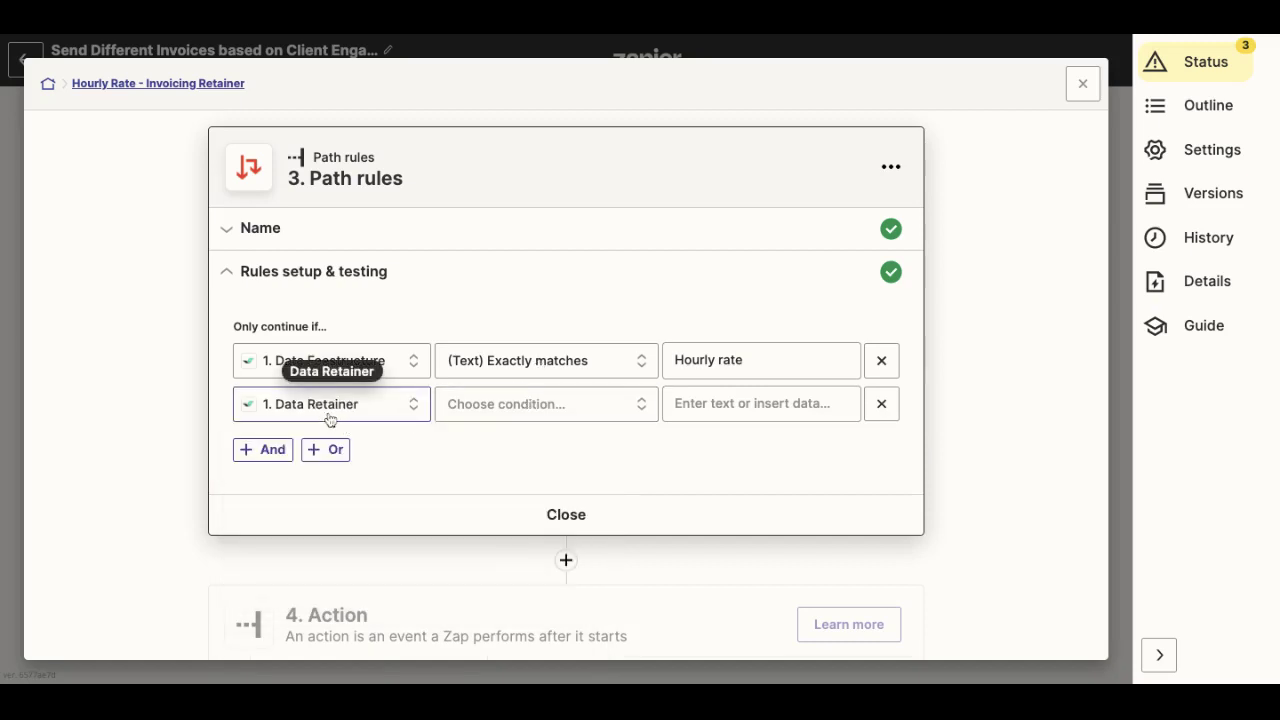
{"action": "left_click", "coordinate": [571, 408]}
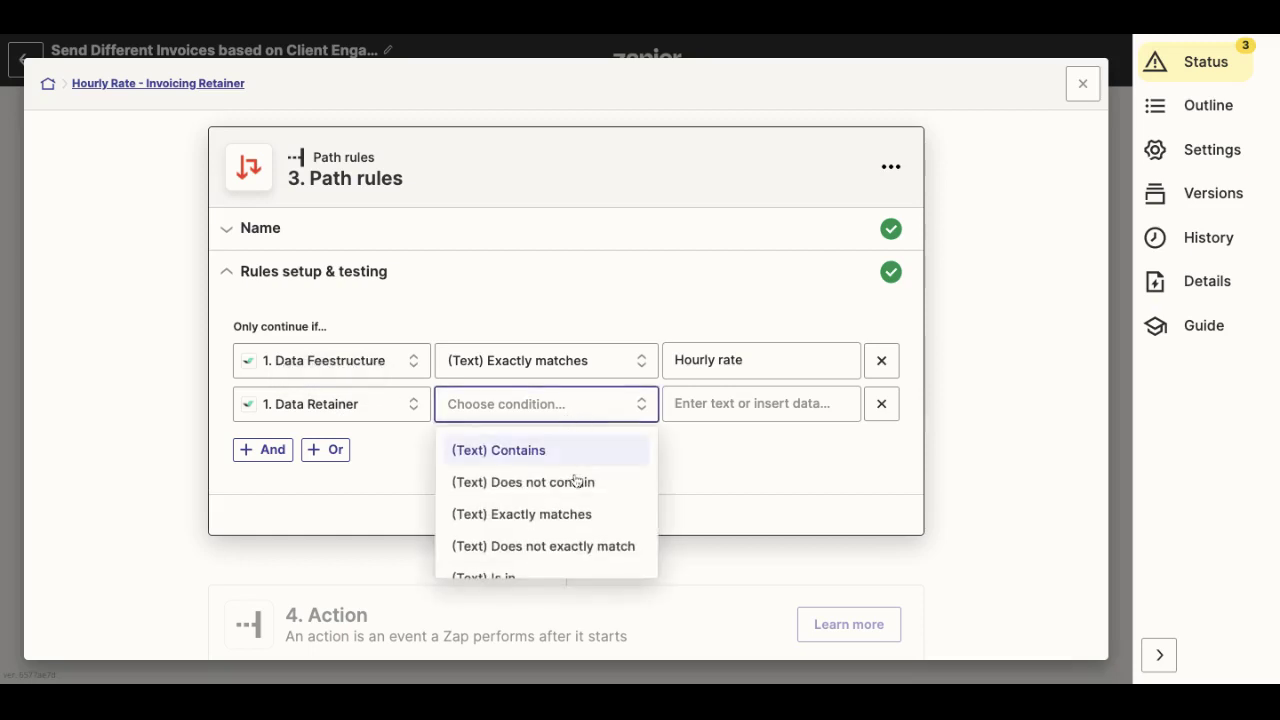
{"action": "scroll", "coordinate": [576, 485], "scroll_direction": "down", "scroll_amount": 4}
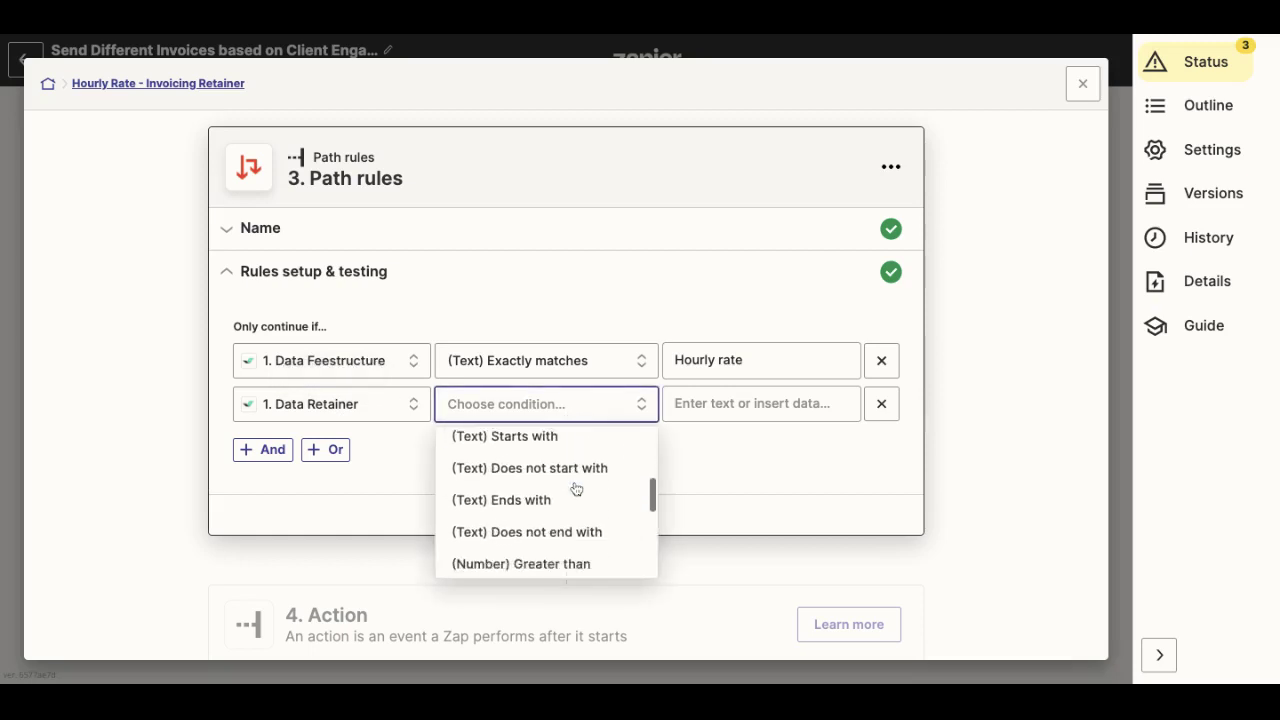
{"action": "scroll", "coordinate": [576, 488], "scroll_direction": "down", "scroll_amount": 4}
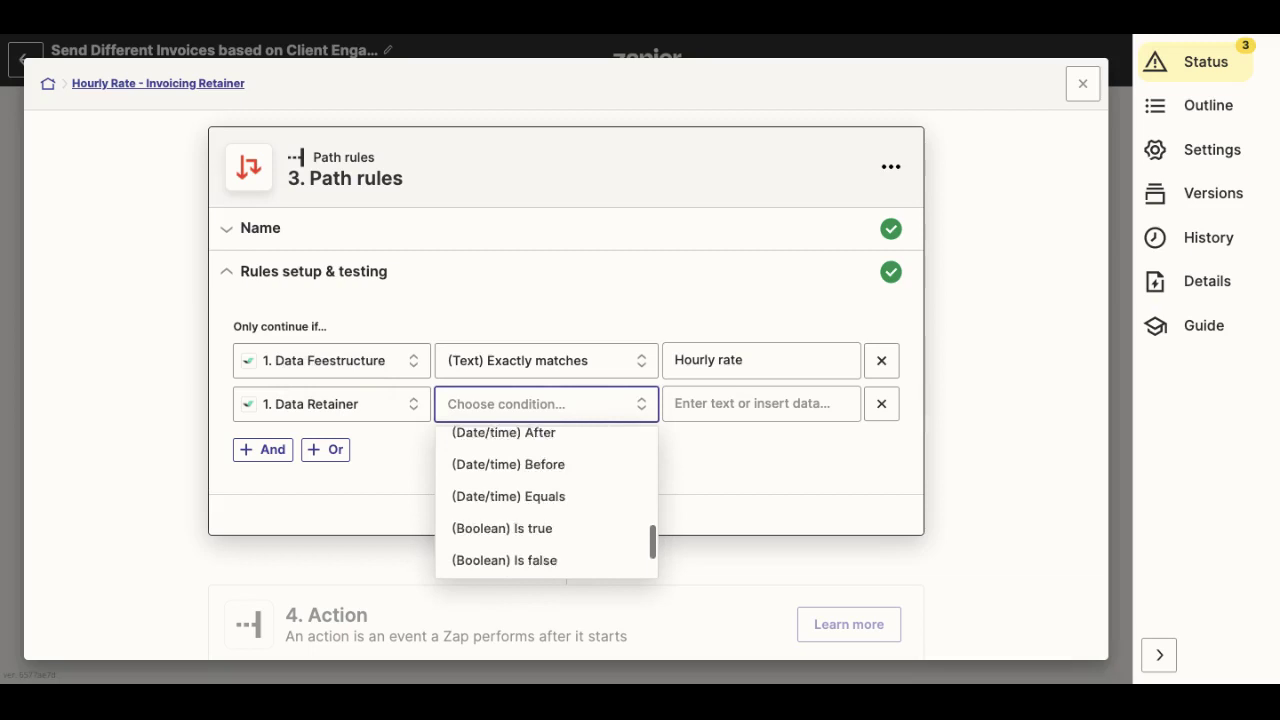
{"action": "scroll", "coordinate": [528, 488], "scroll_direction": "down", "scroll_amount": 1}
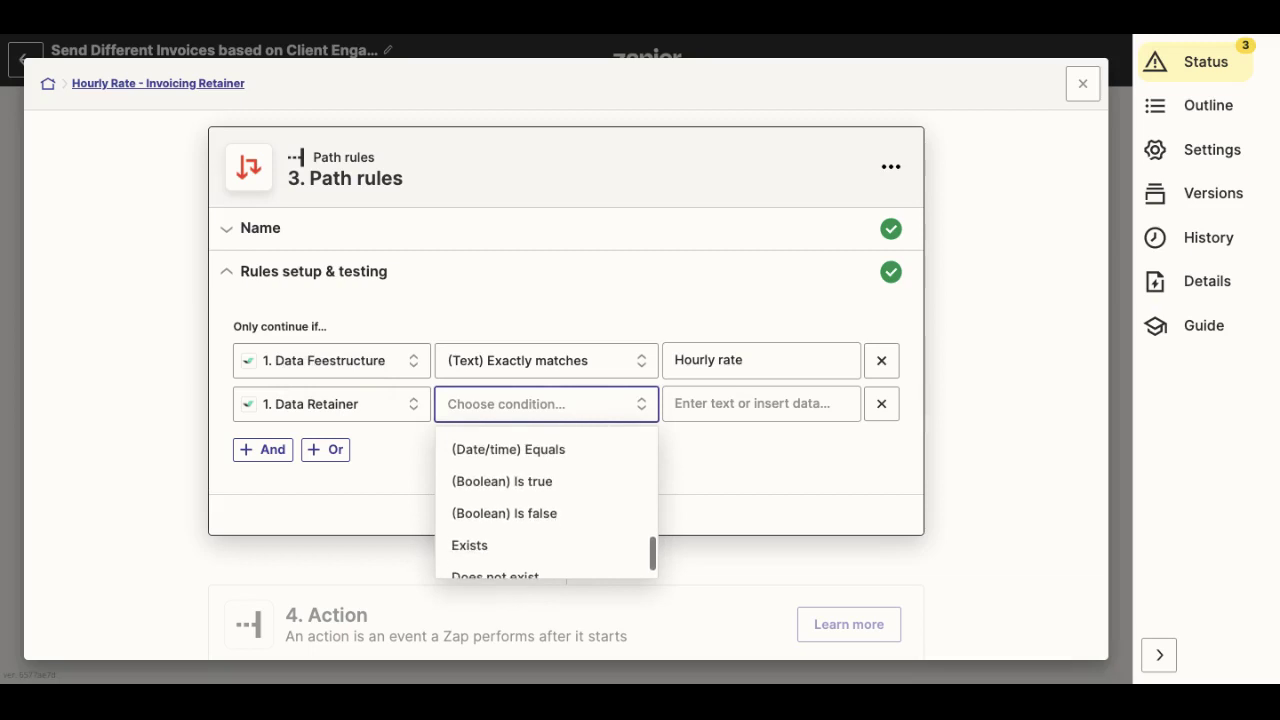
{"action": "left_click", "coordinate": [528, 479]}
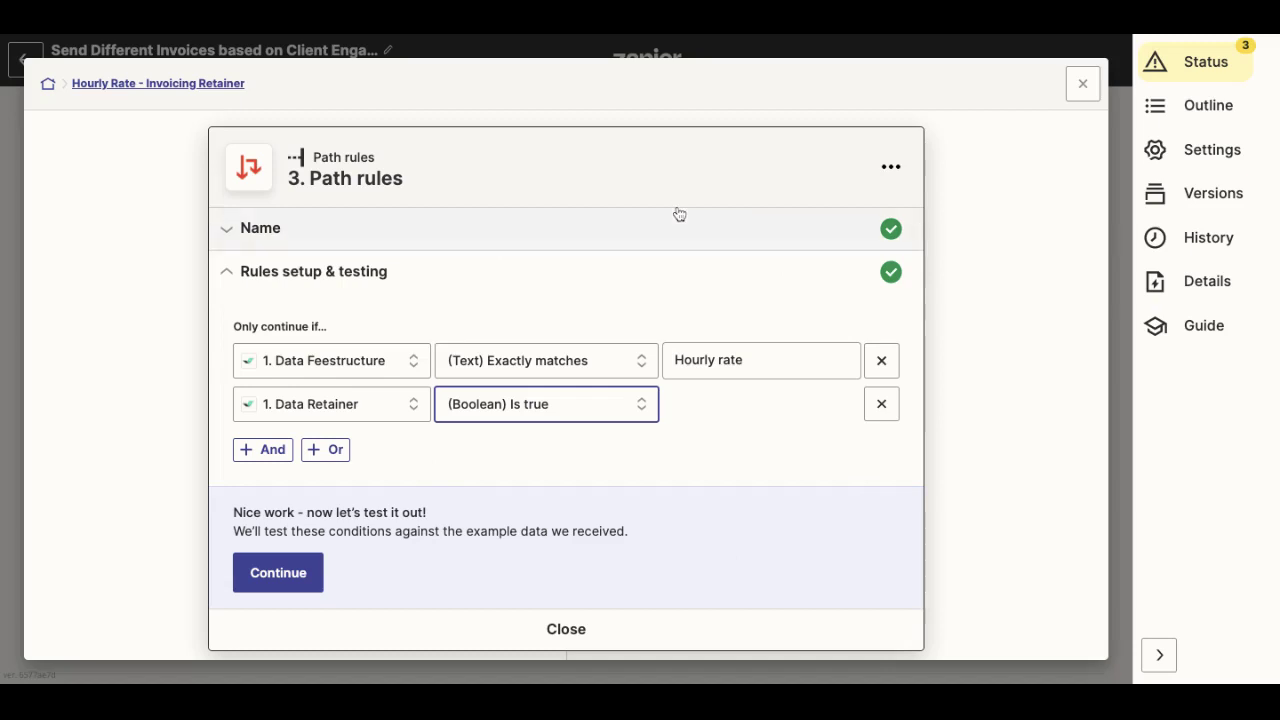
Test both hourly path rules against the sample data and continue.
{"action": "scroll", "coordinate": [677, 211], "scroll_direction": "down", "scroll_amount": 1}
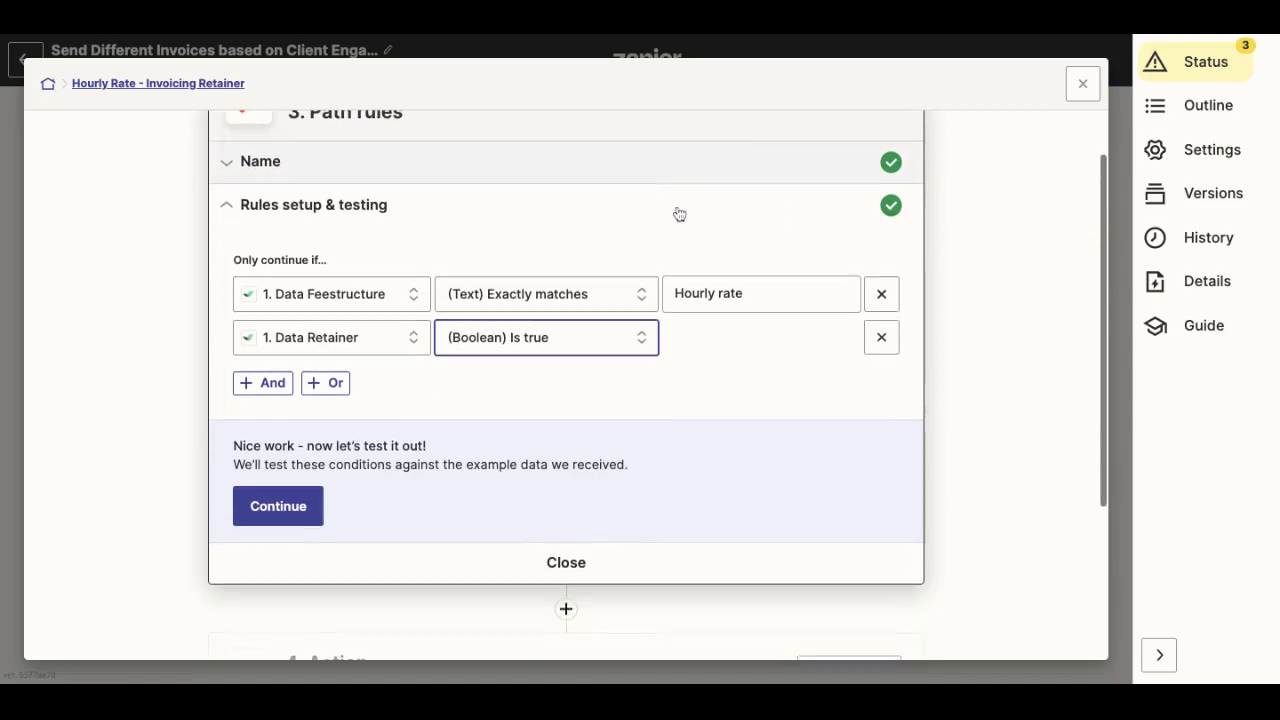
{"action": "left_click", "coordinate": [305, 511]}
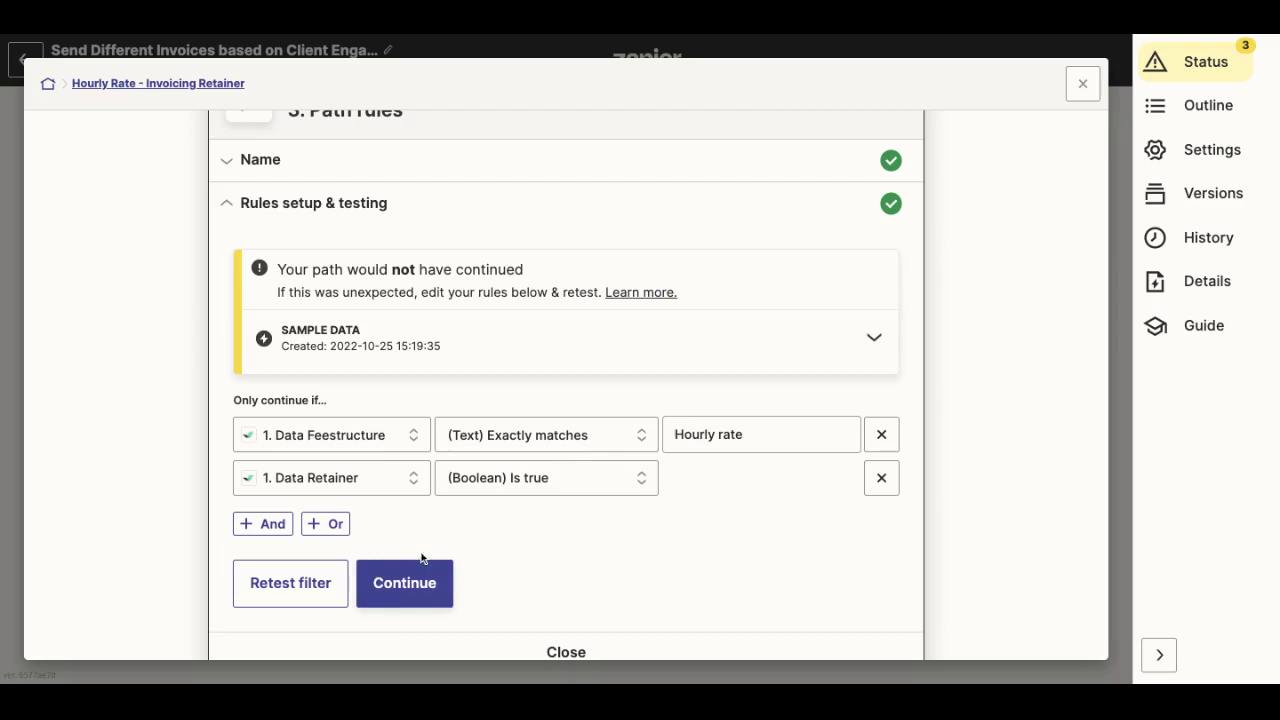
{"action": "left_click", "coordinate": [408, 582]}
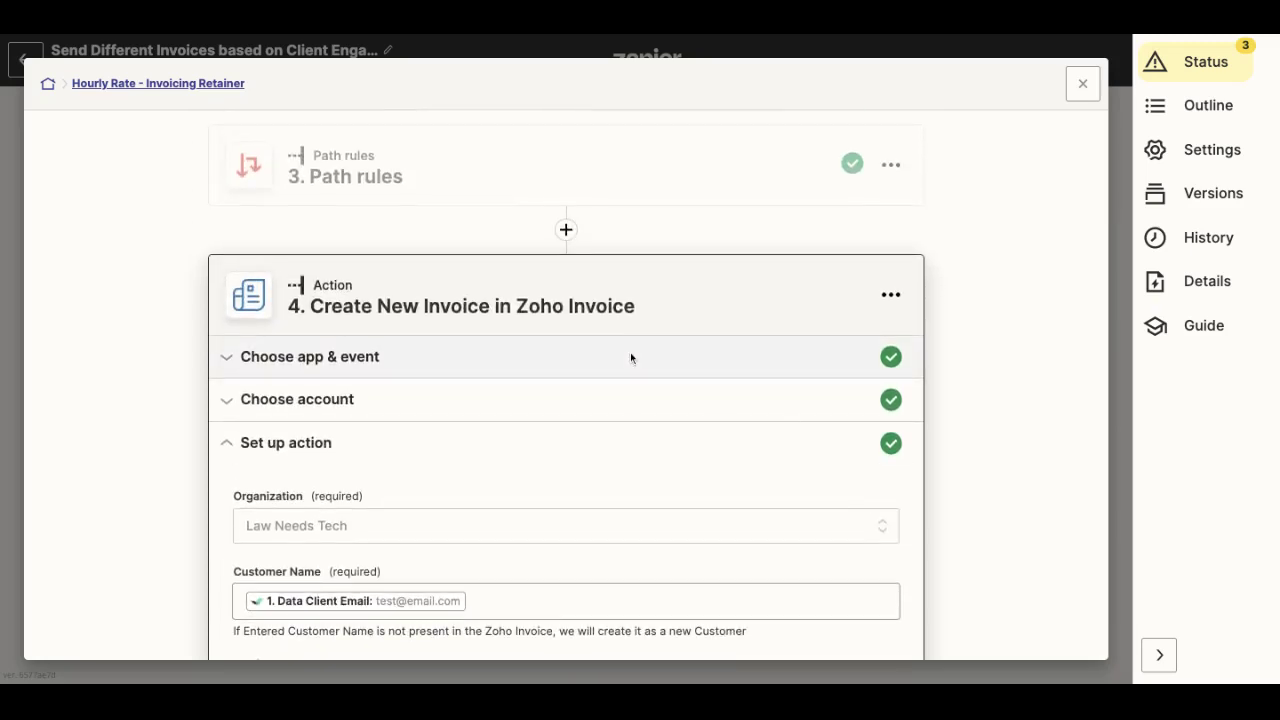
Review the Zoho invoice fields (Retainer Fee for Legal Services at Data Retaineramount) and the successful test.
{"action": "triple_click", "coordinate": [463, 306]}
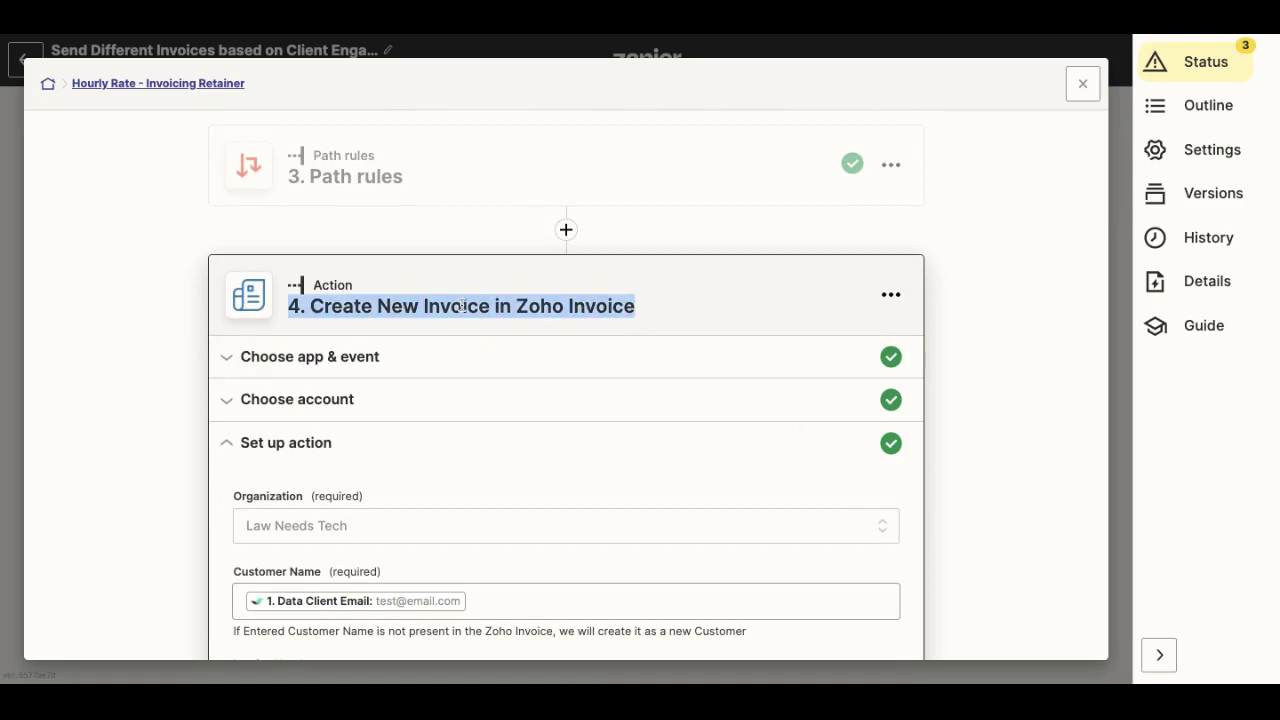
{"action": "scroll", "coordinate": [463, 306], "scroll_direction": "down", "scroll_amount": 3}
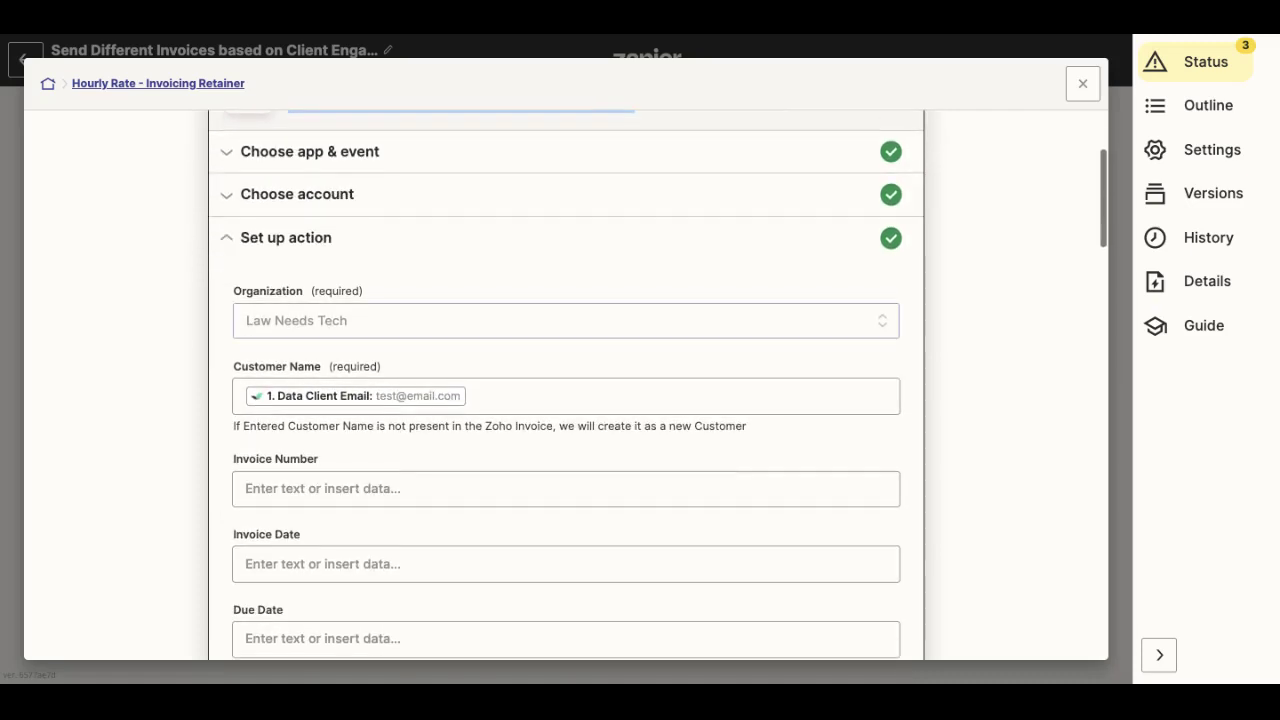
{"action": "scroll", "coordinate": [463, 306], "scroll_direction": "down", "scroll_amount": 1}
{"action": "scroll", "coordinate": [506, 290], "scroll_direction": "down", "scroll_amount": 2}
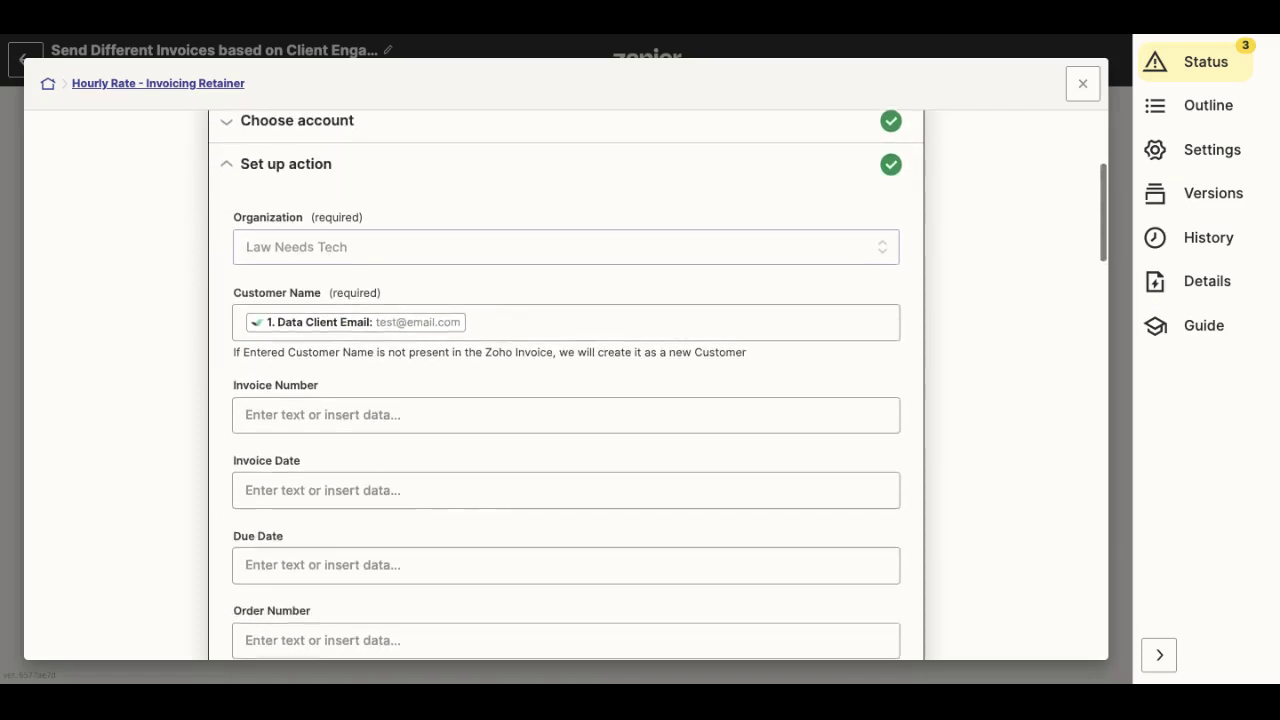
{"action": "scroll", "coordinate": [523, 291], "scroll_direction": "down", "scroll_amount": 5}
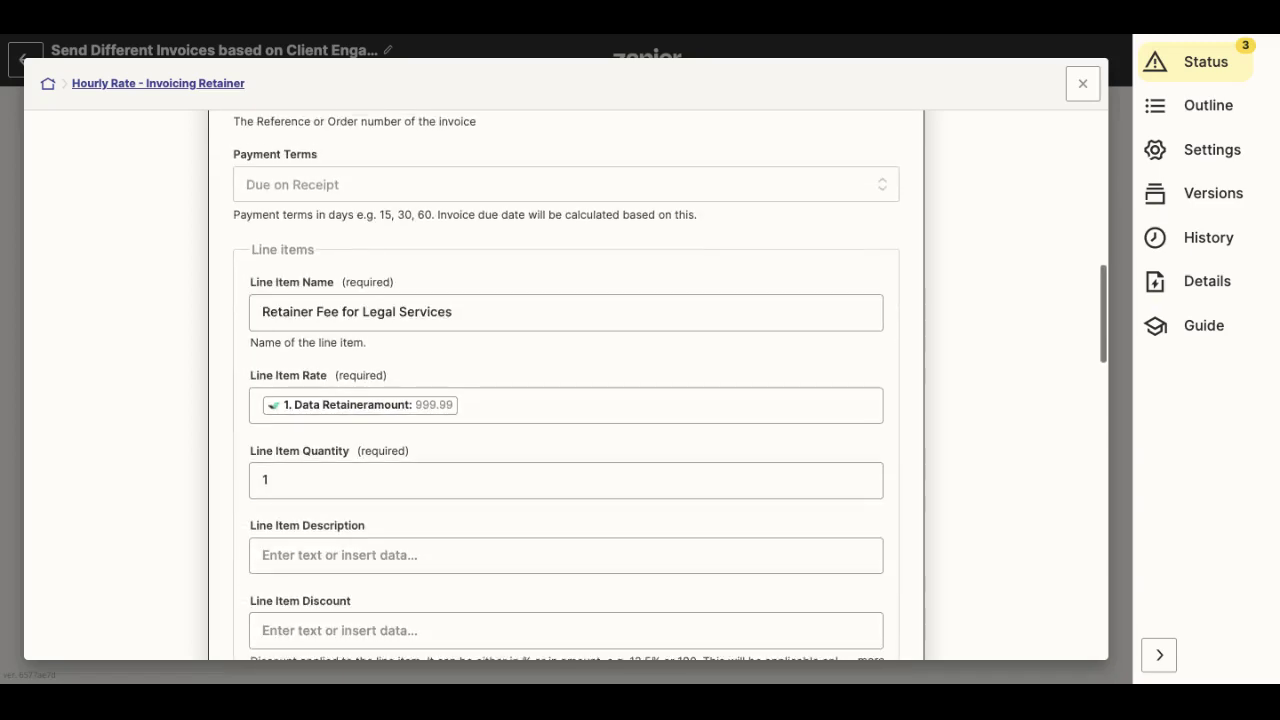
{"action": "scroll", "coordinate": [566, 388], "scroll_direction": "down", "scroll_amount": 1}
{"action": "scroll", "coordinate": [566, 290], "scroll_direction": "down", "scroll_amount": 5}
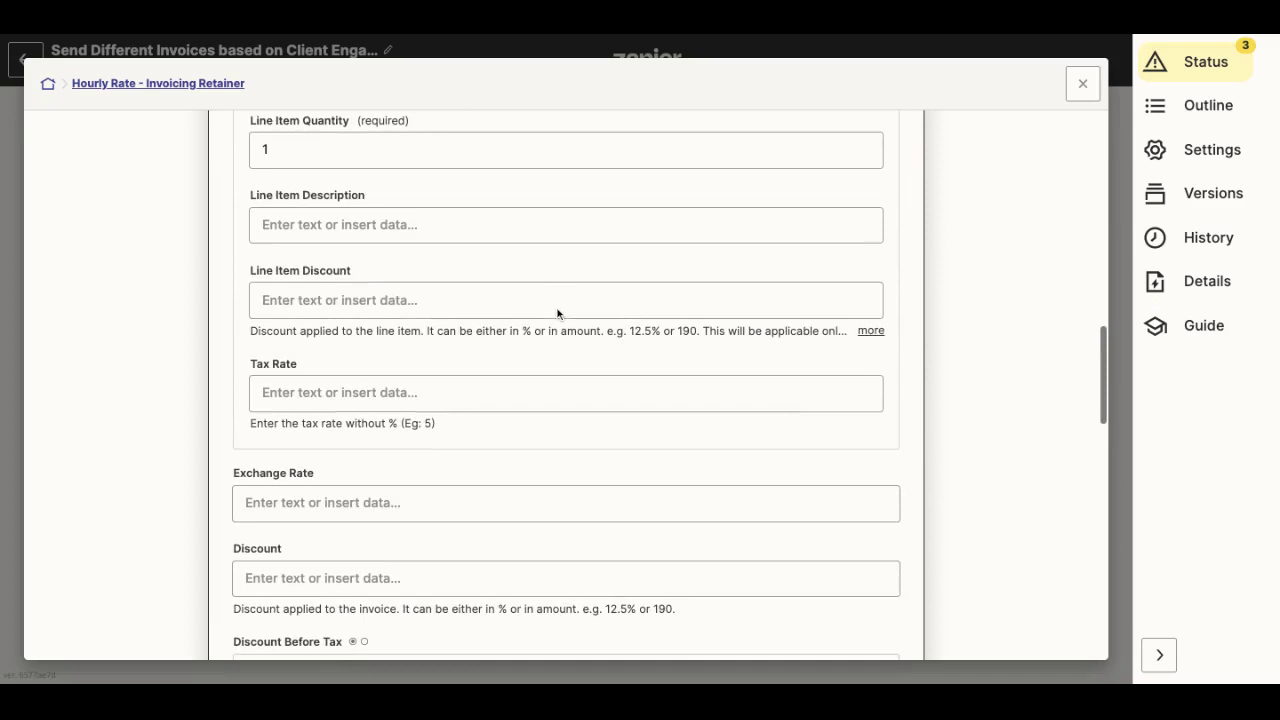
{"action": "scroll", "coordinate": [557, 314], "scroll_direction": "down", "scroll_amount": 15}
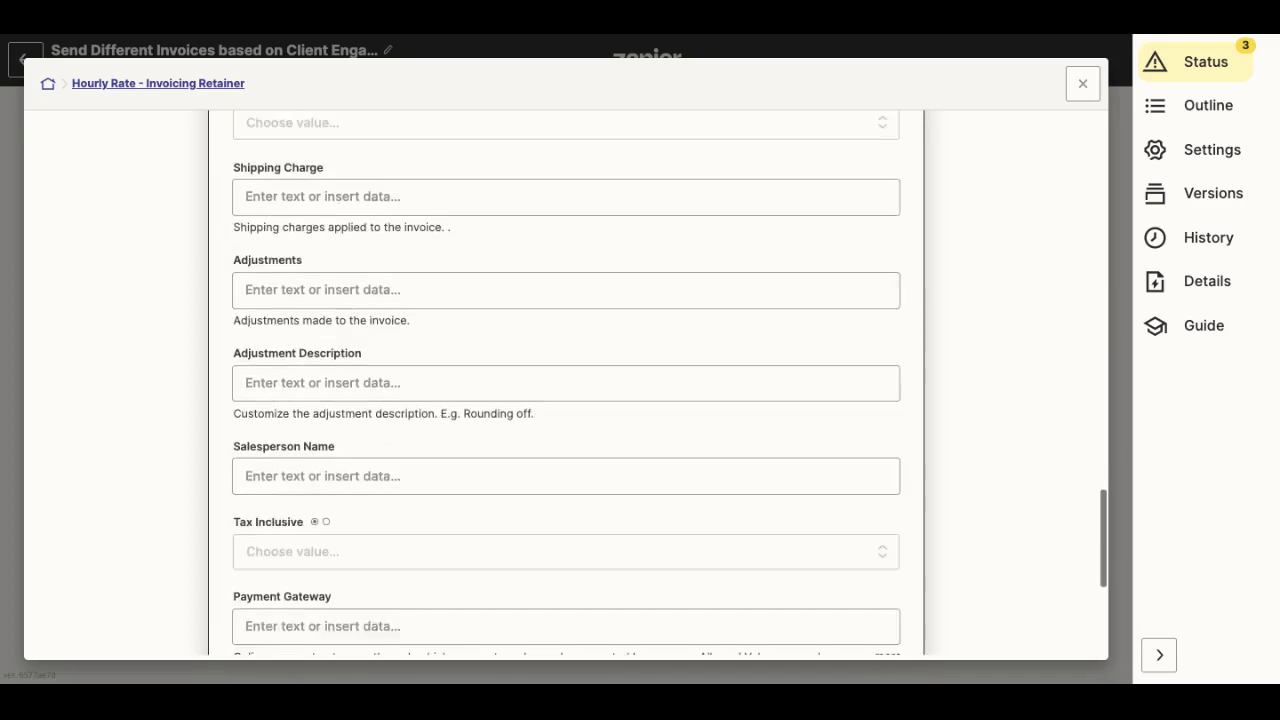
{"action": "scroll", "coordinate": [566, 385], "scroll_direction": "up", "scroll_amount": 15}
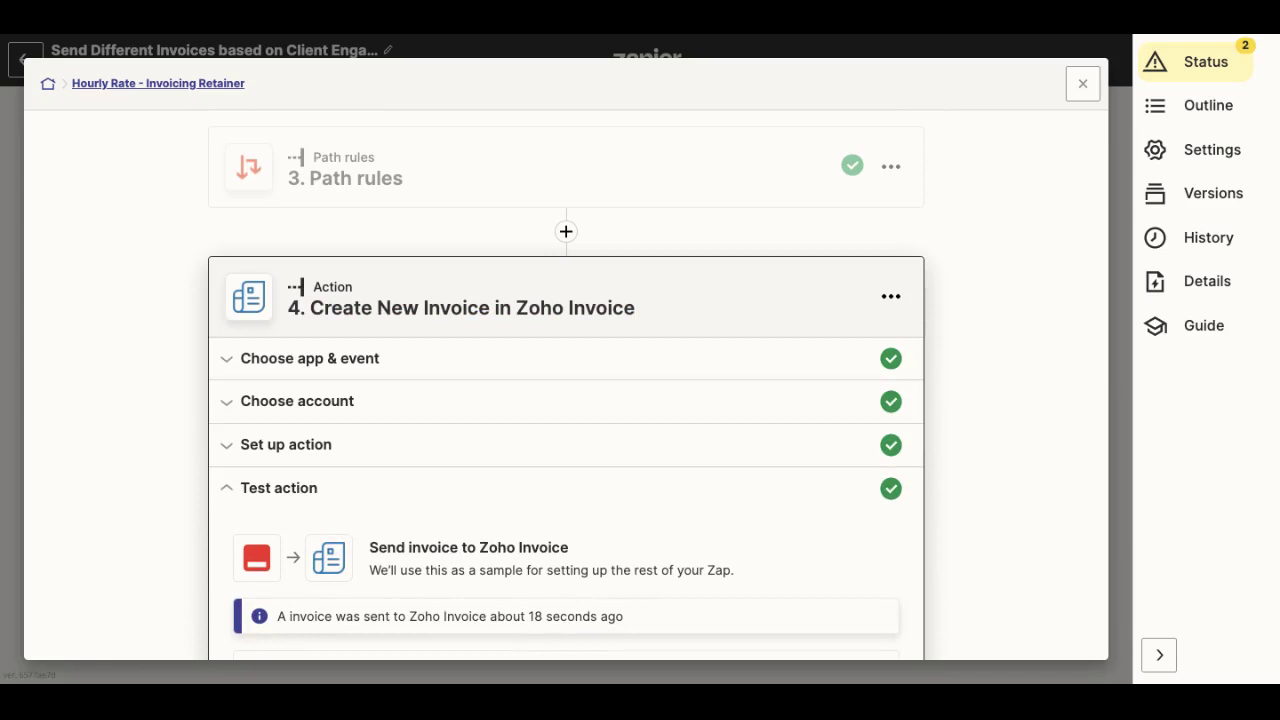
Check that the Invoicing Flat Fee path requires Feestructure exactly matching Flat Fee, then close it.
{"action": "left_click", "coordinate": [1085, 84]}
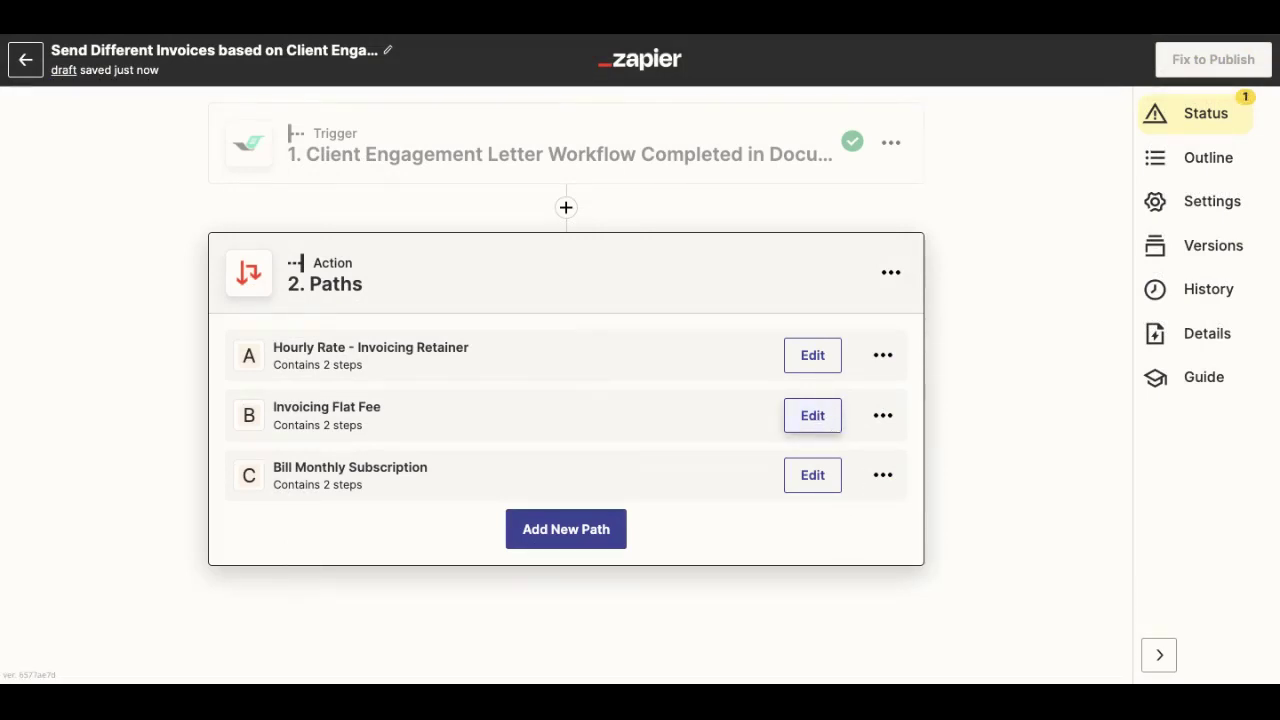
{"action": "left_click", "coordinate": [812, 415]}
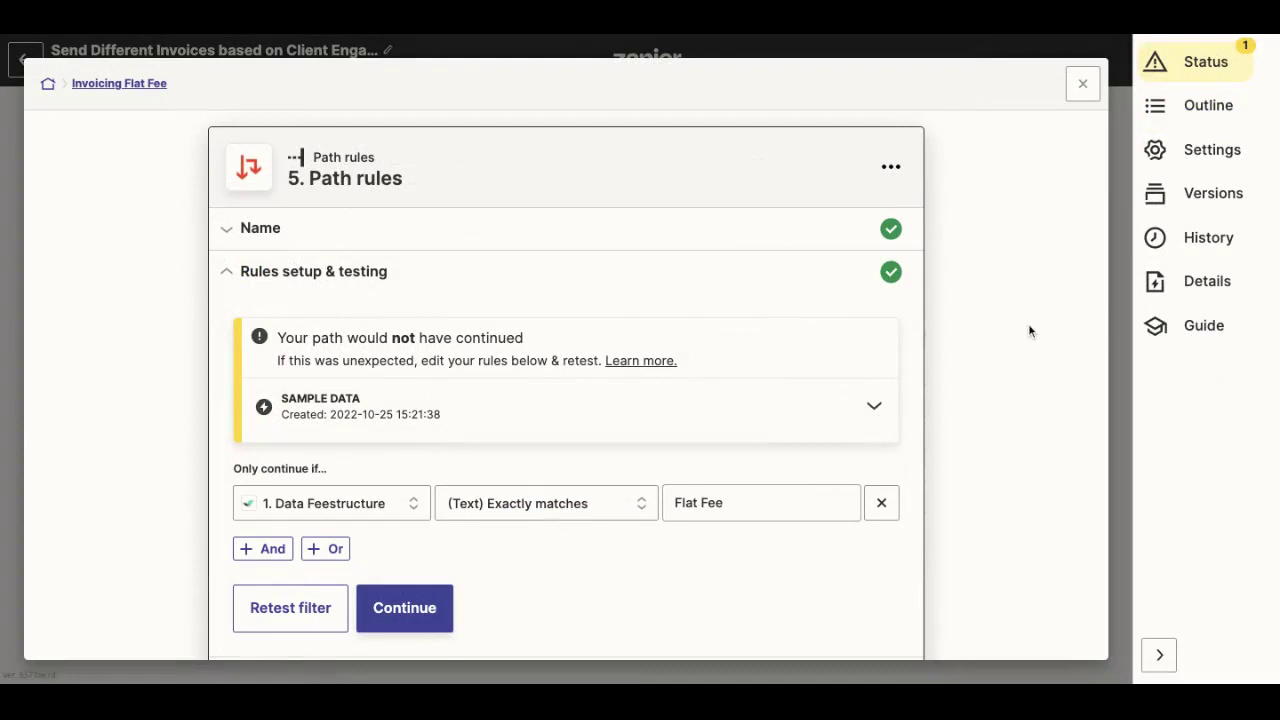
{"action": "scroll", "coordinate": [958, 397], "scroll_direction": "down", "scroll_amount": 2}
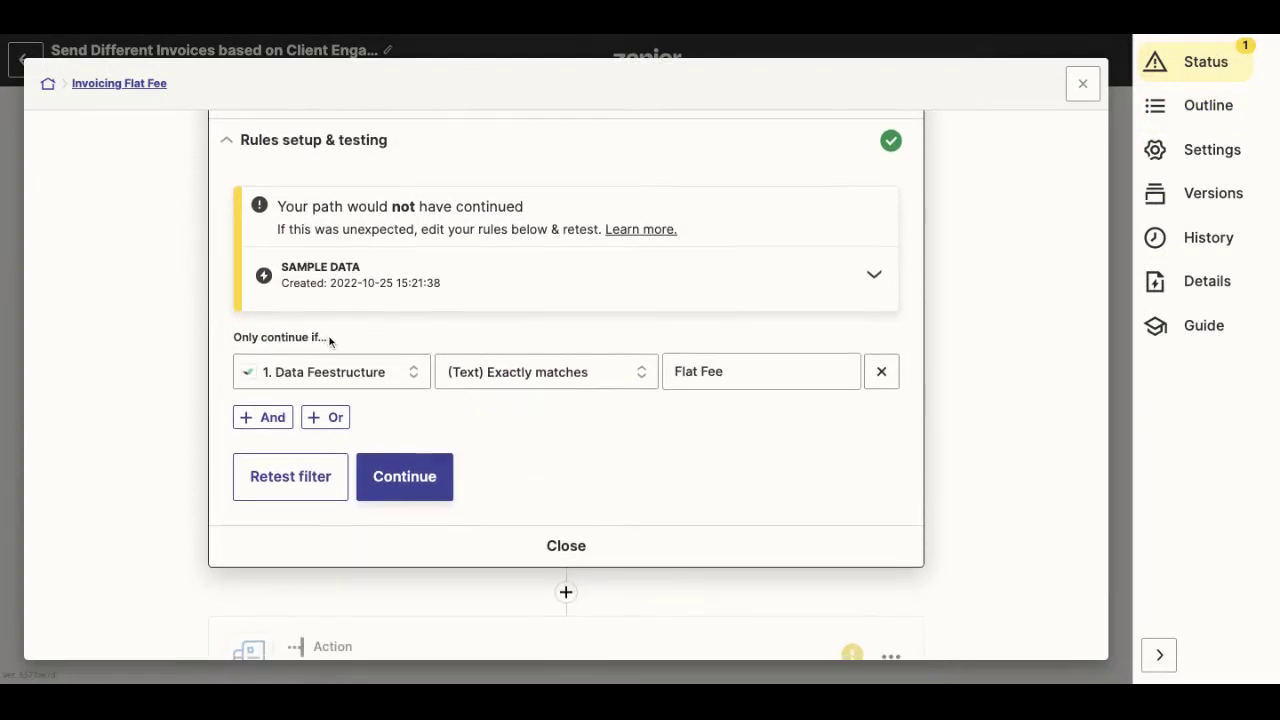
{"action": "scroll", "coordinate": [700, 371], "scroll_direction": "down", "scroll_amount": 1}
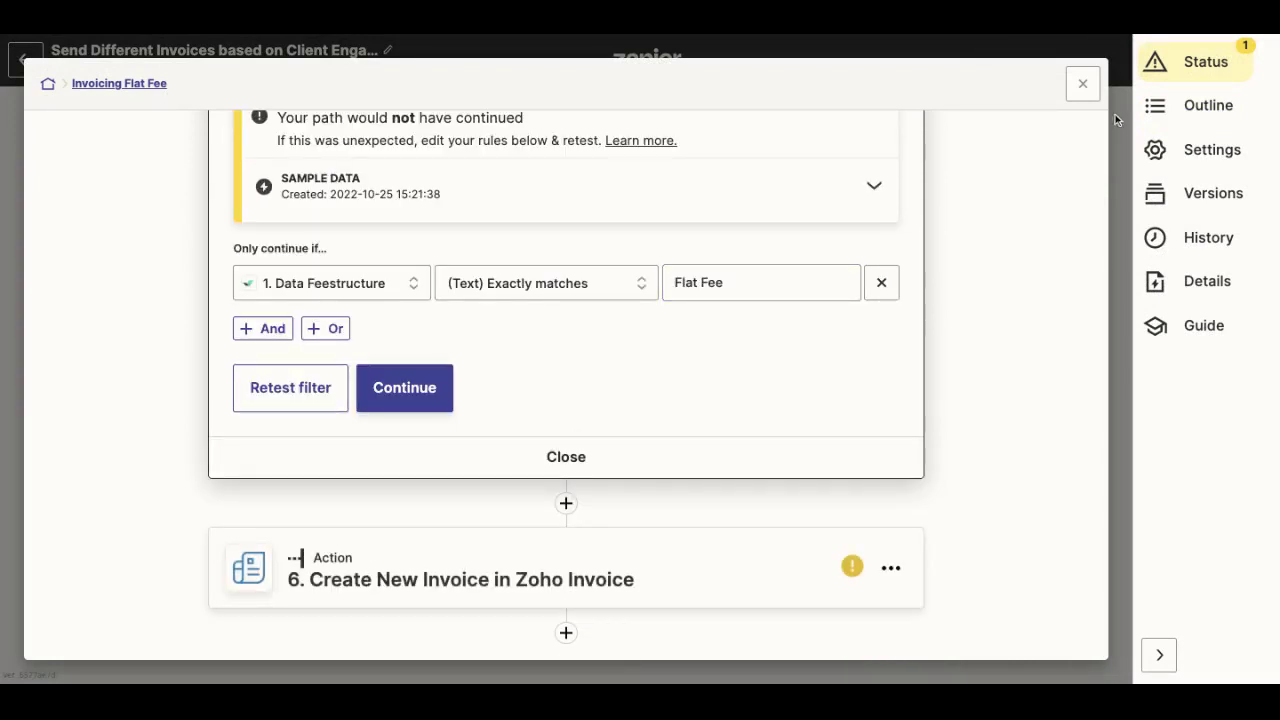
{"action": "left_click", "coordinate": [1086, 87]}
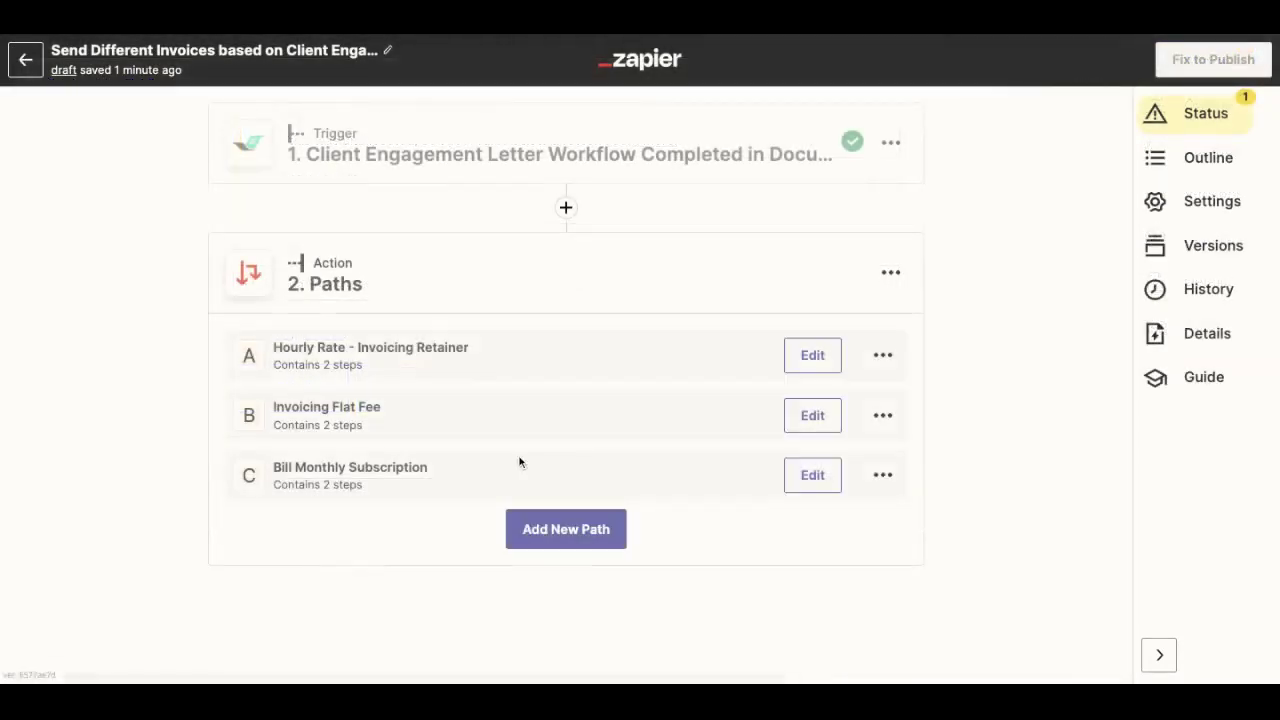
Review the Bill Monthly Subscription path's Monthly Subscription rule and its Create Subscription in Stripe step.
{"action": "left_click", "coordinate": [812, 475]}
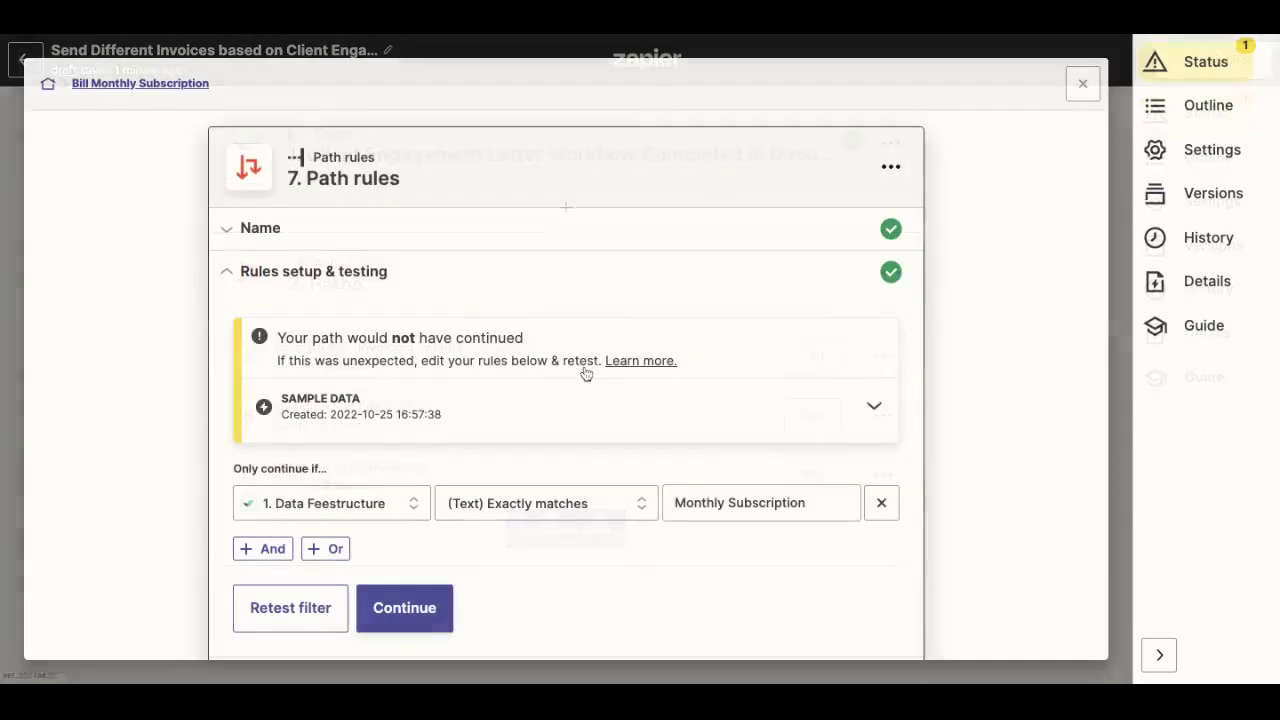
{"action": "scroll", "coordinate": [586, 371], "scroll_direction": "down", "scroll_amount": 1}
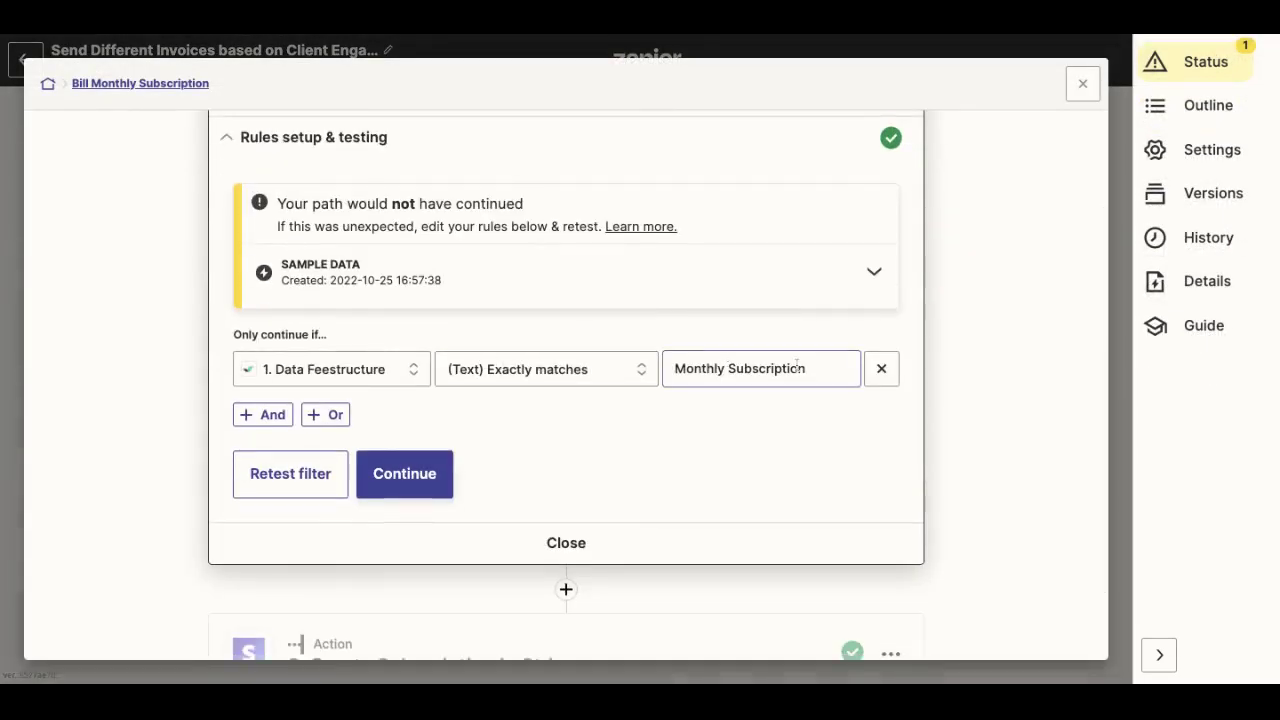
{"action": "scroll", "coordinate": [797, 367], "scroll_direction": "down", "scroll_amount": 1}
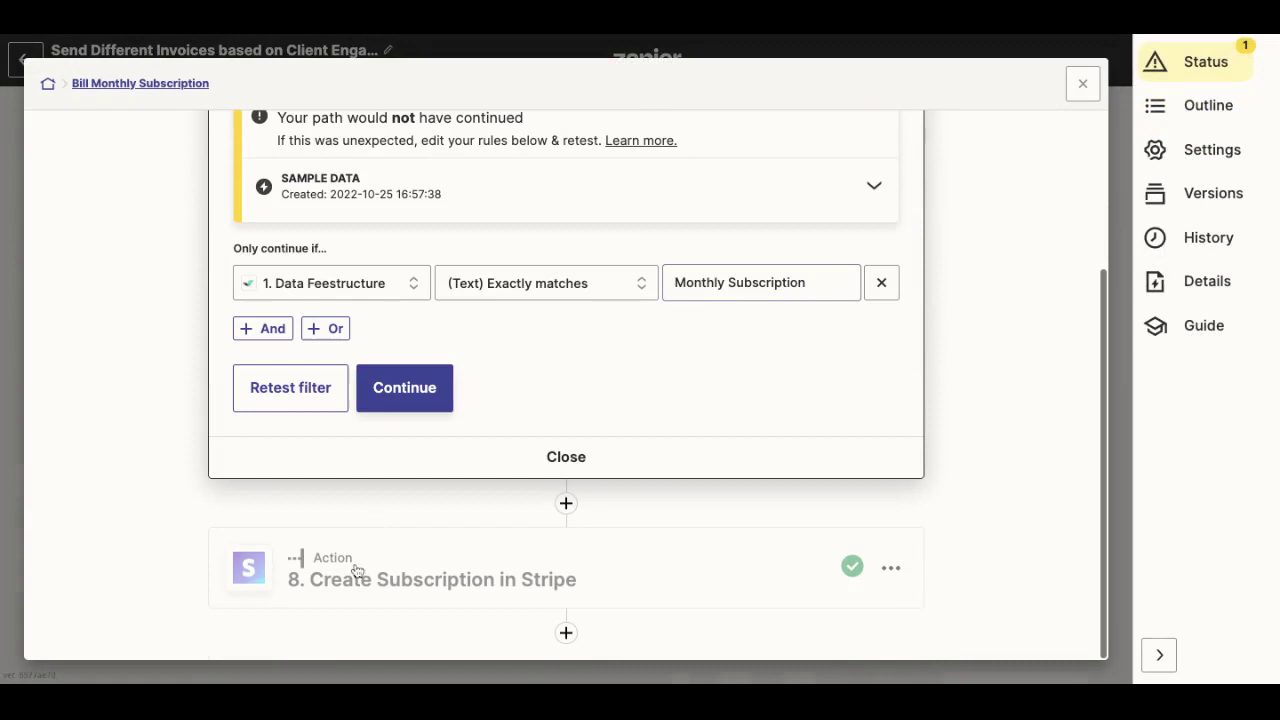
{"action": "scroll", "coordinate": [644, 577], "scroll_direction": "up", "scroll_amount": 2}
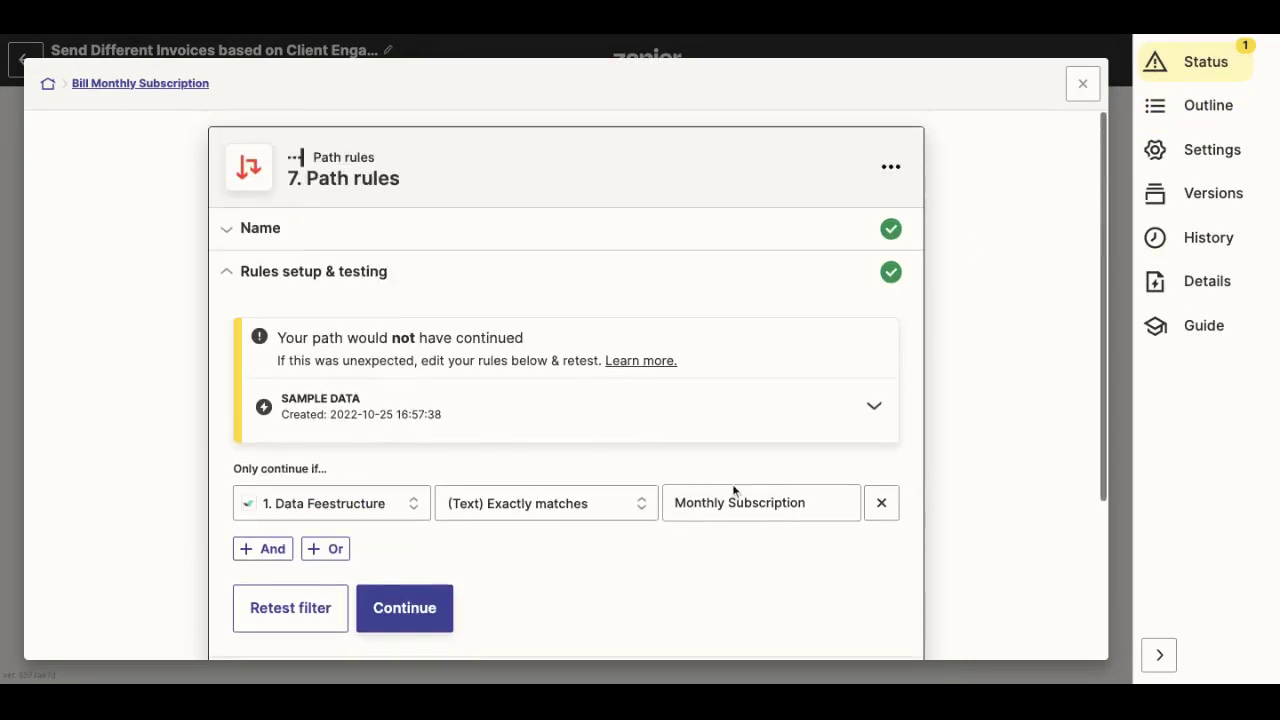